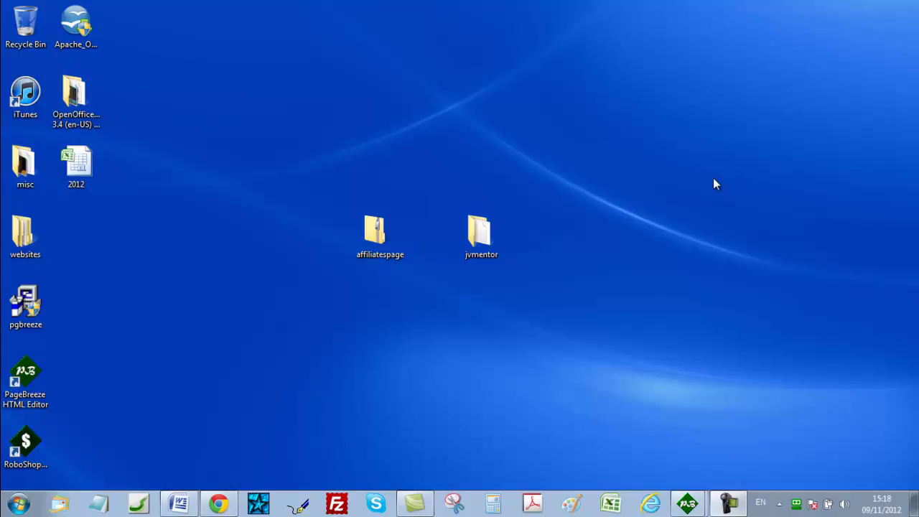
Copy the jvmentor images folder into jvmentor's affiliates folder and close Explorer
{"action": "double_click", "coordinate": [493, 237]}
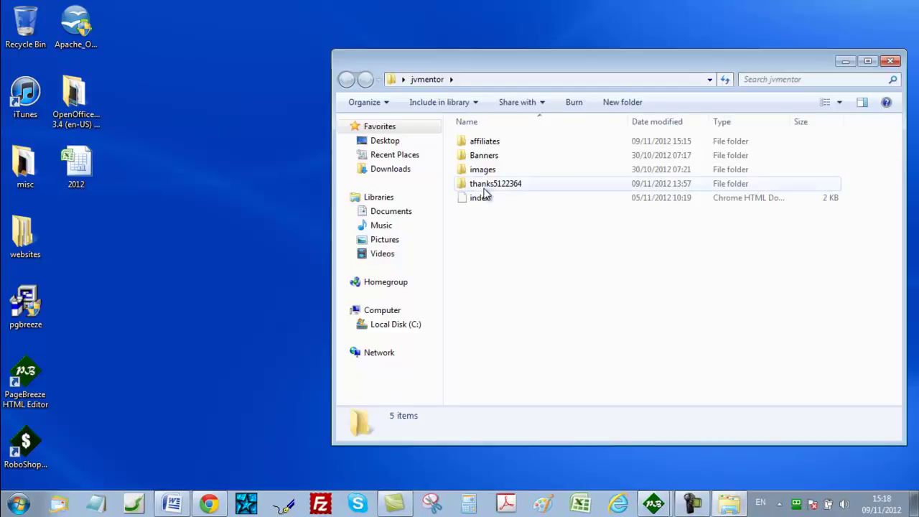
{"action": "right_click", "coordinate": [481, 176]}
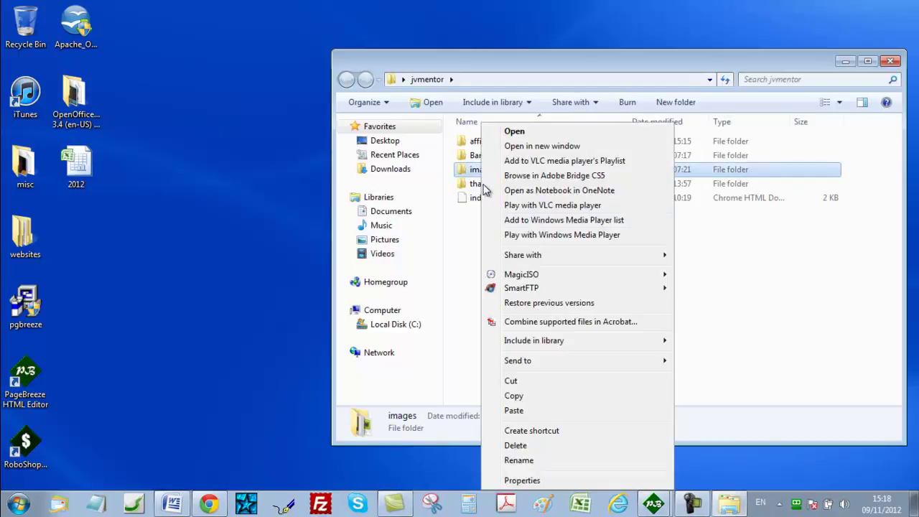
{"action": "left_click", "coordinate": [526, 397]}
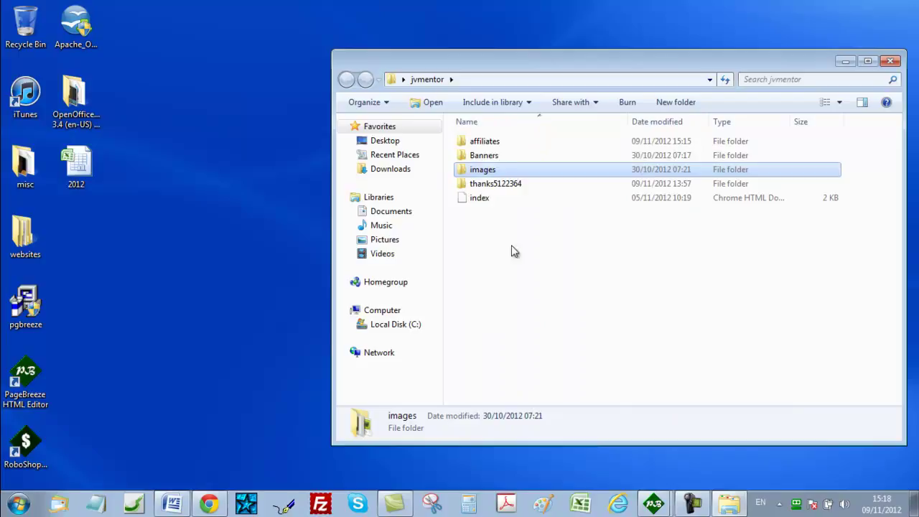
{"action": "double_click", "coordinate": [485, 141]}
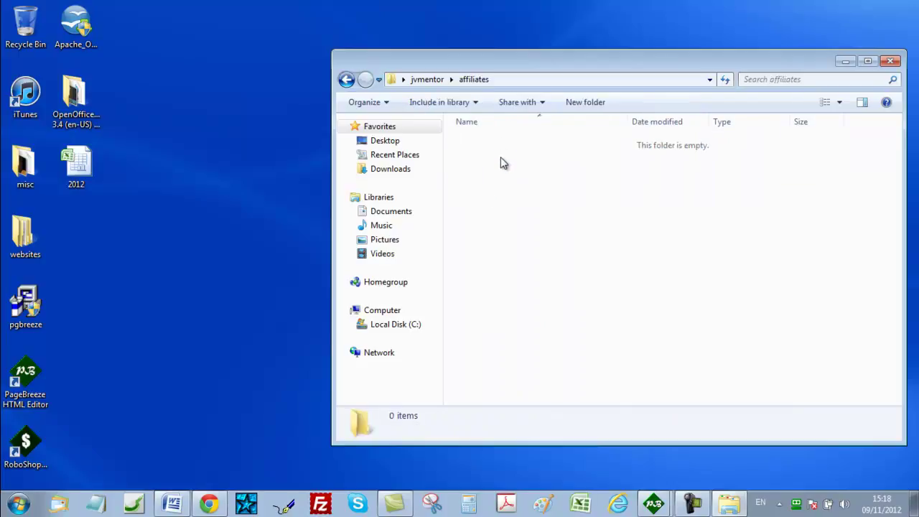
{"action": "right_click", "coordinate": [501, 163]}
{"action": "left_click", "coordinate": [529, 265]}
{"action": "type", "text": "images"}
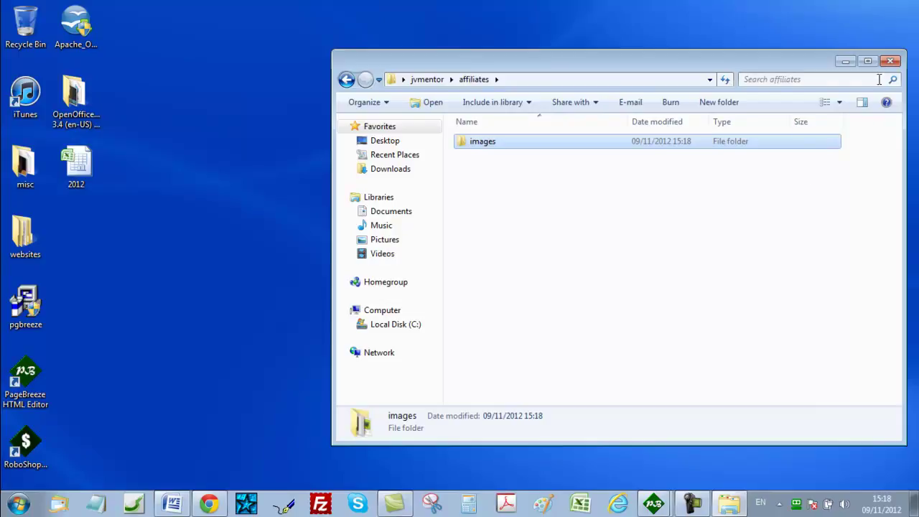
{"action": "left_click", "coordinate": [890, 61]}
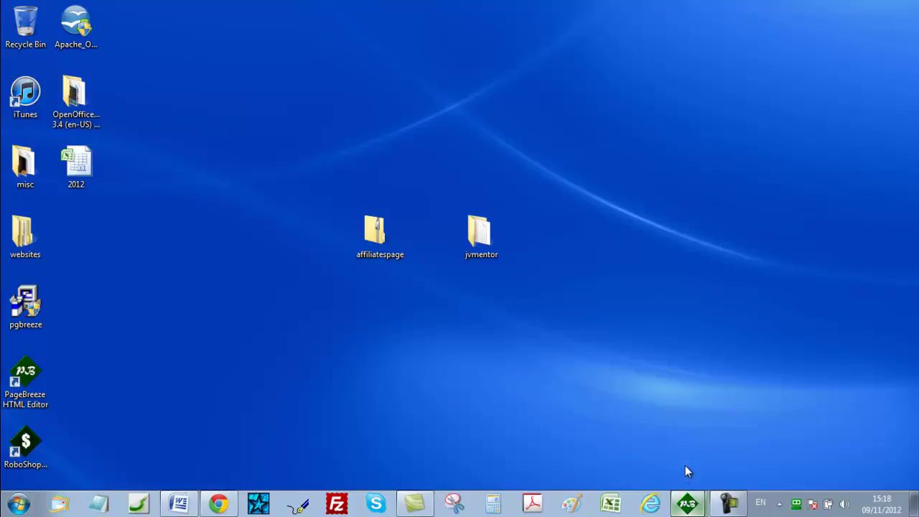
Delete everything from the video links up to 'Thank you for your purchase' on the thanks page
{"action": "left_click", "coordinate": [687, 503]}
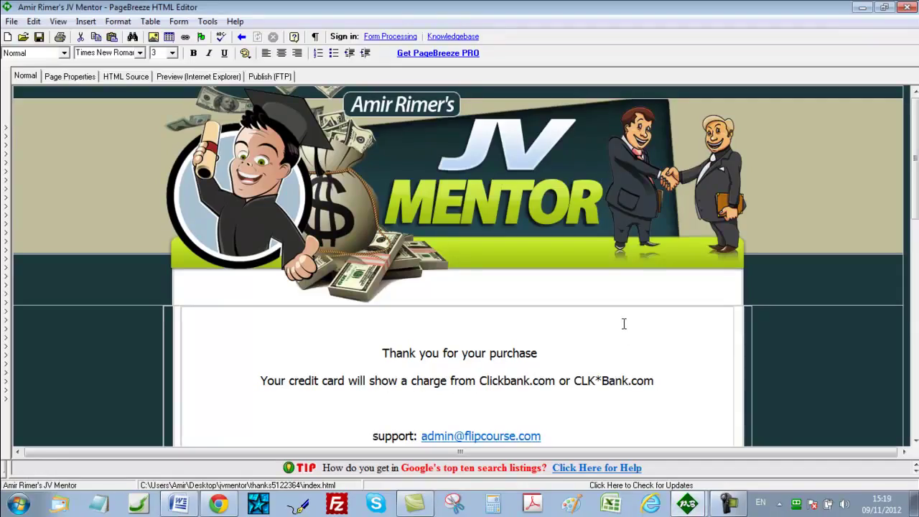
{"action": "left_click", "coordinate": [461, 314]}
{"action": "scroll", "coordinate": [461, 314], "scroll_direction": "down", "scroll_amount": 3}
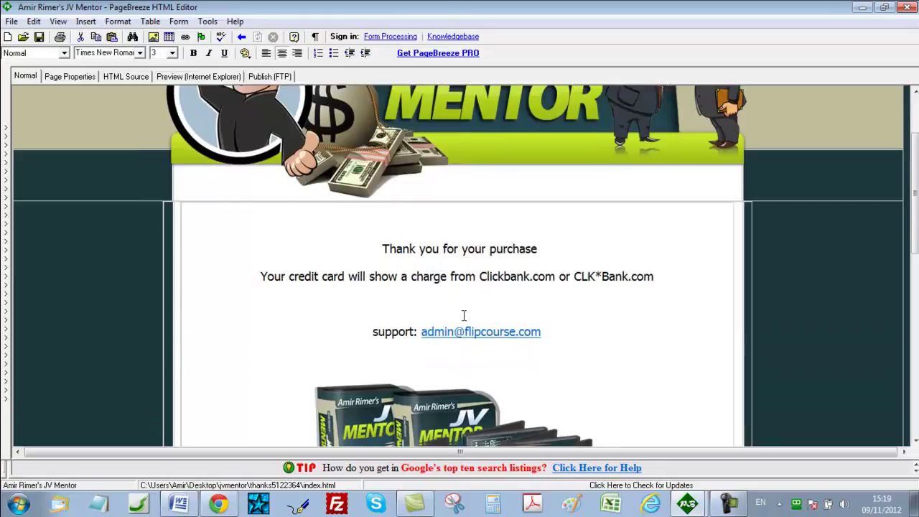
{"action": "scroll", "coordinate": [462, 313], "scroll_direction": "down", "scroll_amount": 2}
{"action": "scroll", "coordinate": [461, 314], "scroll_direction": "down", "scroll_amount": 1}
{"action": "scroll", "coordinate": [461, 313], "scroll_direction": "down", "scroll_amount": 2}
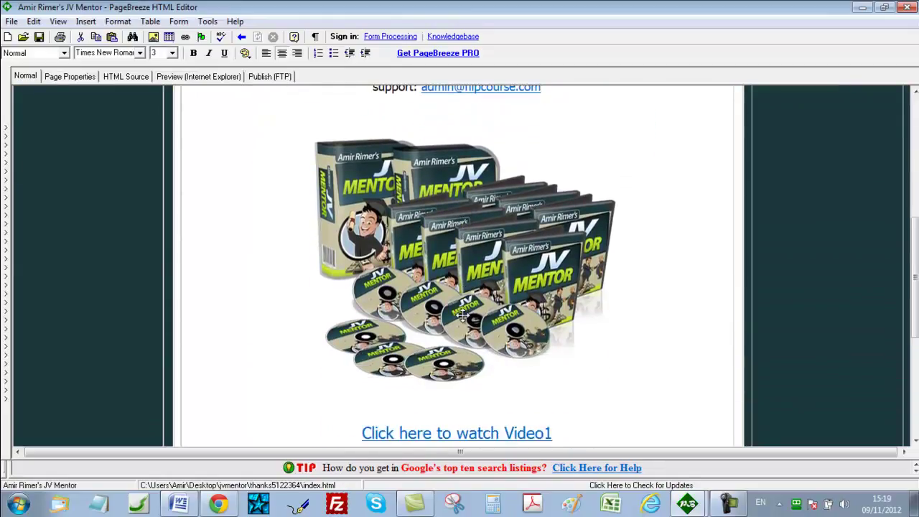
{"action": "scroll", "coordinate": [463, 315], "scroll_direction": "down", "scroll_amount": 2}
{"action": "scroll", "coordinate": [464, 316], "scroll_direction": "down", "scroll_amount": 2}
{"action": "scroll", "coordinate": [464, 317], "scroll_direction": "down", "scroll_amount": 1}
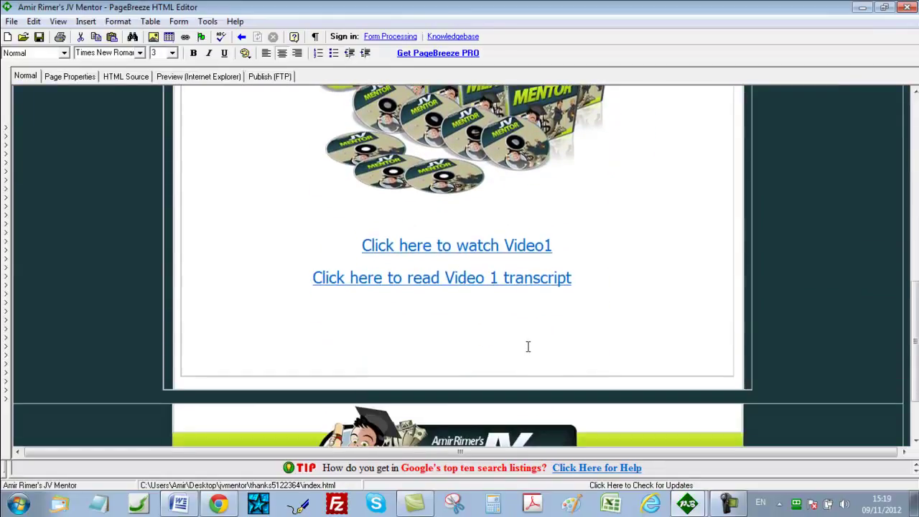
{"action": "left_click_drag", "start_coordinate": [490, 304], "coordinate": [488, 299]}
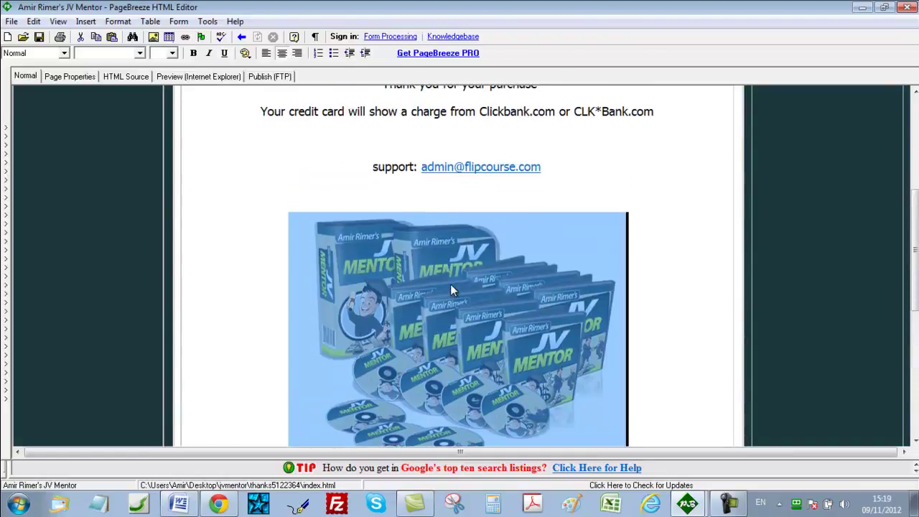
{"action": "mouse_move", "coordinate": [490, 300]}
{"action": "left_mouse_down"}
{"action": "mouse_move", "coordinate": [451, 289]}
{"action": "mouse_move", "coordinate": [388, 173]}
{"action": "left_mouse_up"}
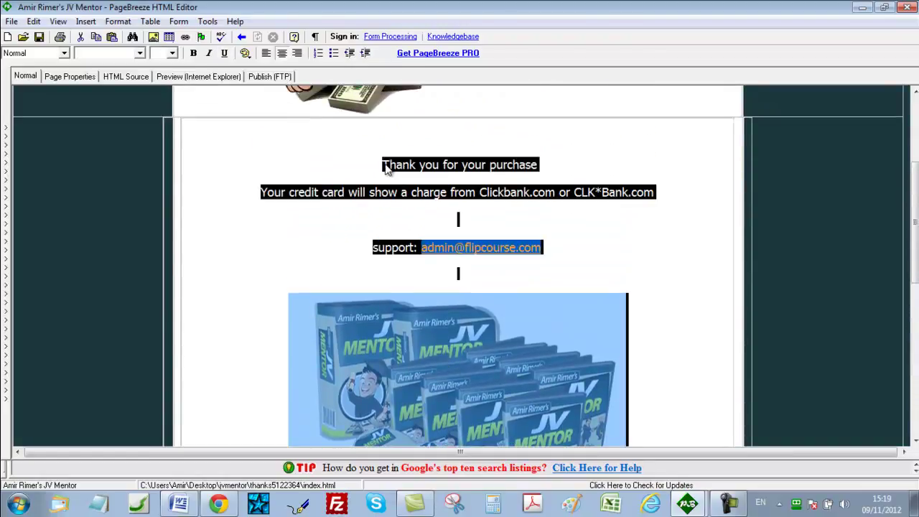
{"action": "key", "text": "Delete"}
{"action": "key", "text": "BackSpace"}
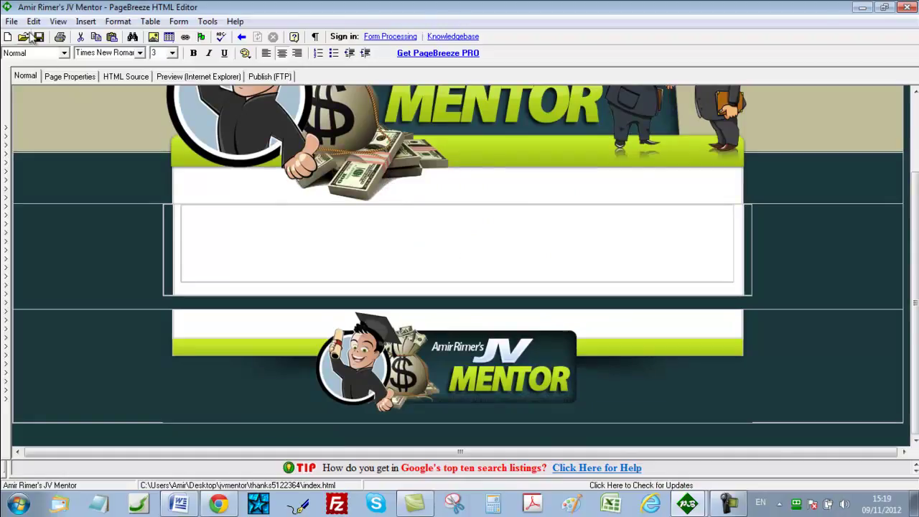
Save the page with Save As under the name index in jvmentor's affiliates folder
{"action": "left_click", "coordinate": [12, 22]}
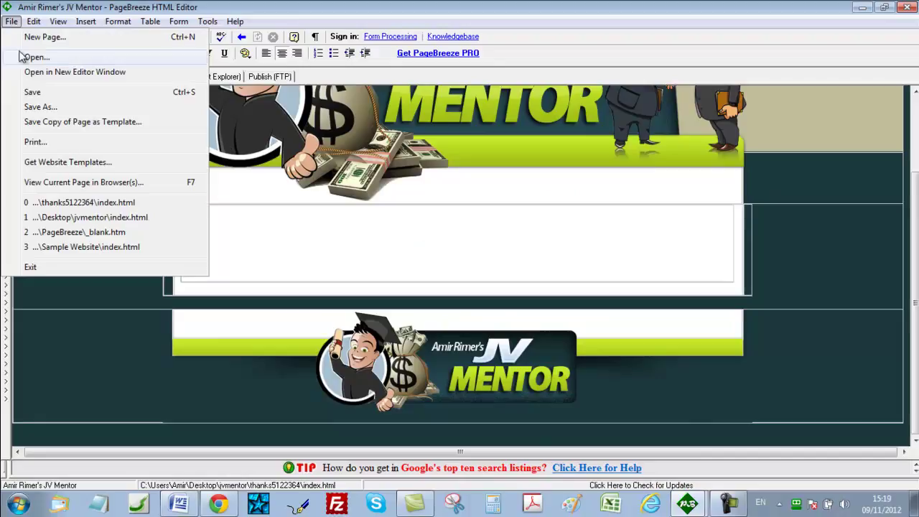
{"action": "left_click", "coordinate": [34, 108]}
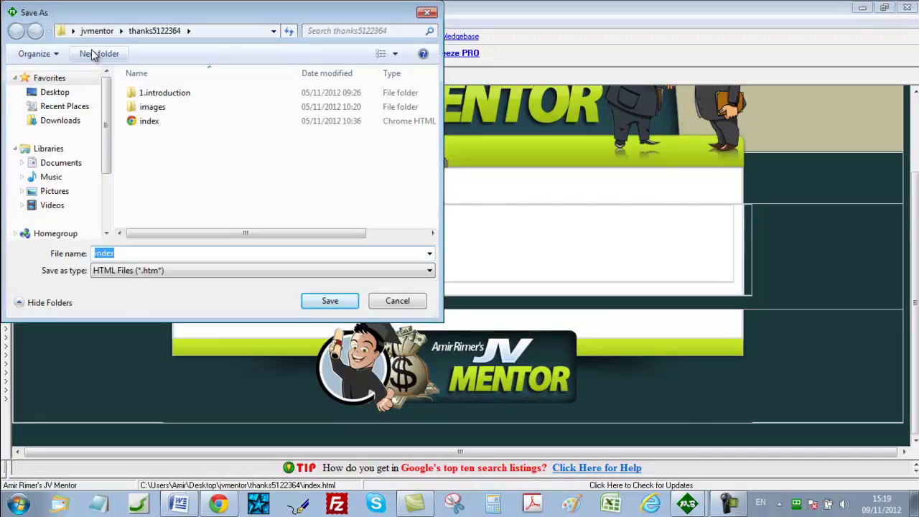
{"action": "left_click", "coordinate": [97, 35]}
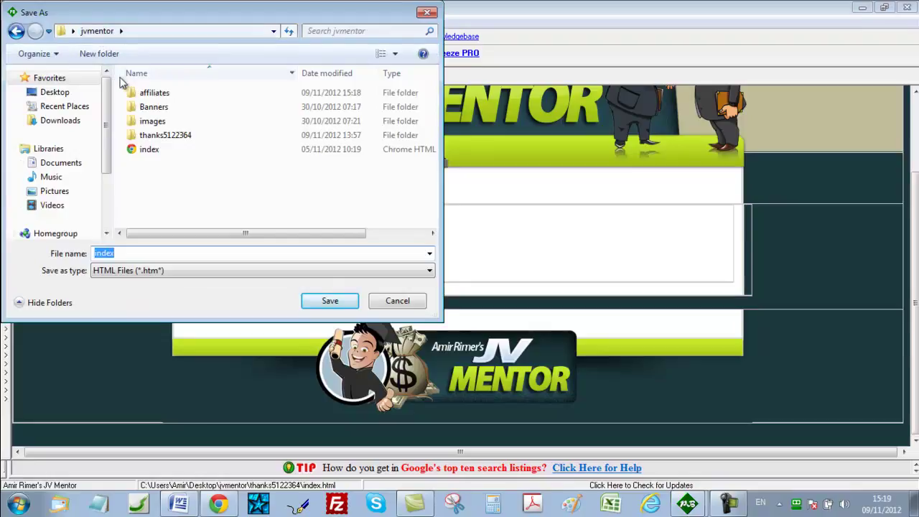
{"action": "double_click", "coordinate": [156, 99]}
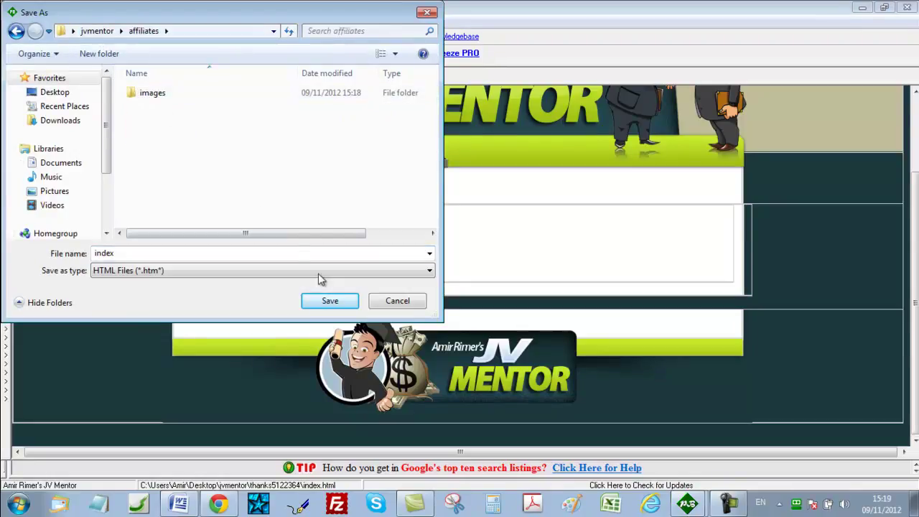
{"action": "left_click", "coordinate": [331, 302]}
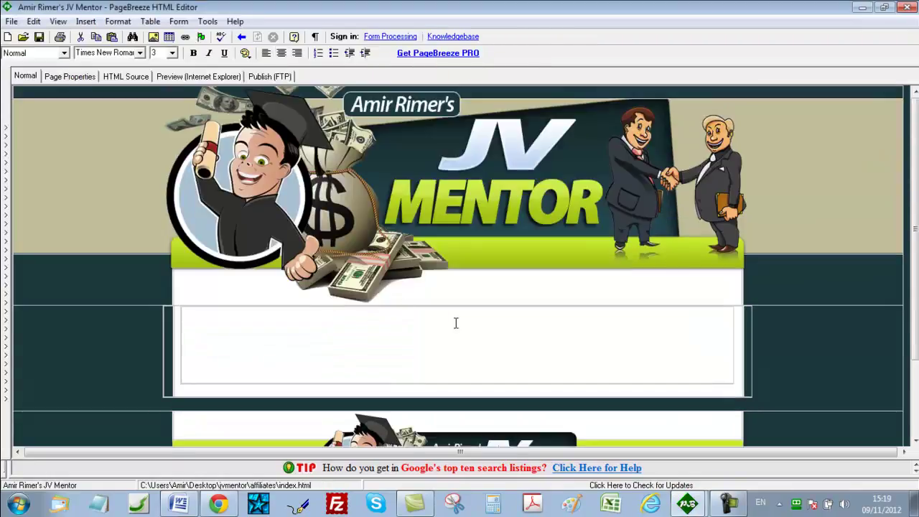
{"action": "left_click", "coordinate": [457, 332]}
View the affiliatespagefile.jpg download in Chrome, then show the desktop
{"action": "left_click", "coordinate": [219, 503]}
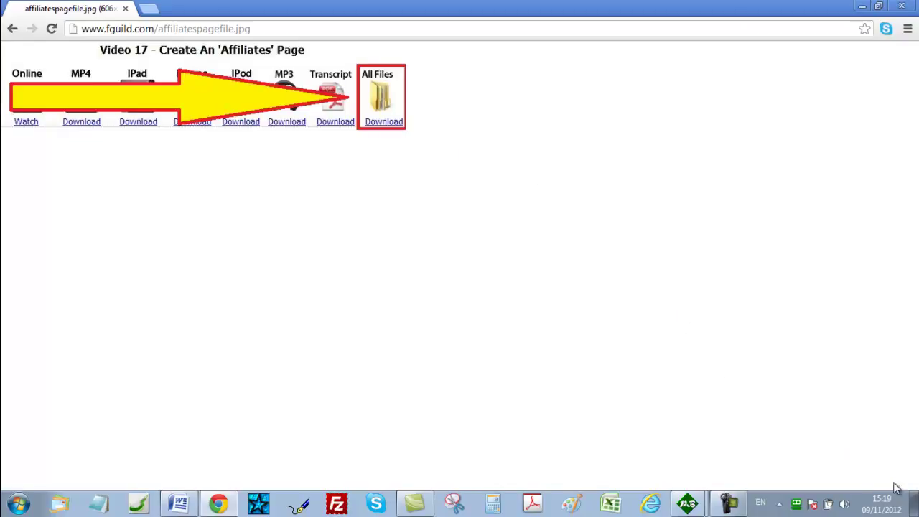
{"action": "left_click", "coordinate": [912, 503]}
{"action": "left_click", "coordinate": [376, 237]}
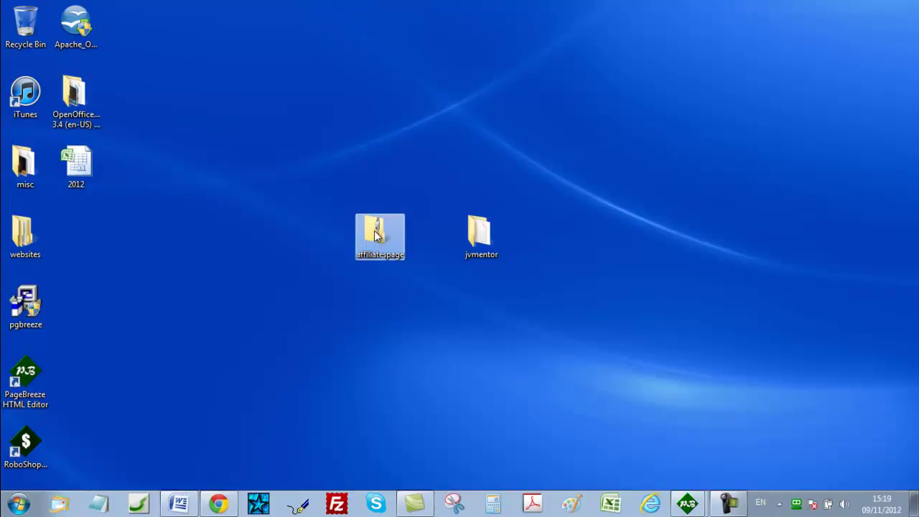
Extract All of the affiliatespage zip to the desktop and close the extracted folder window
{"action": "right_click", "coordinate": [377, 229]}
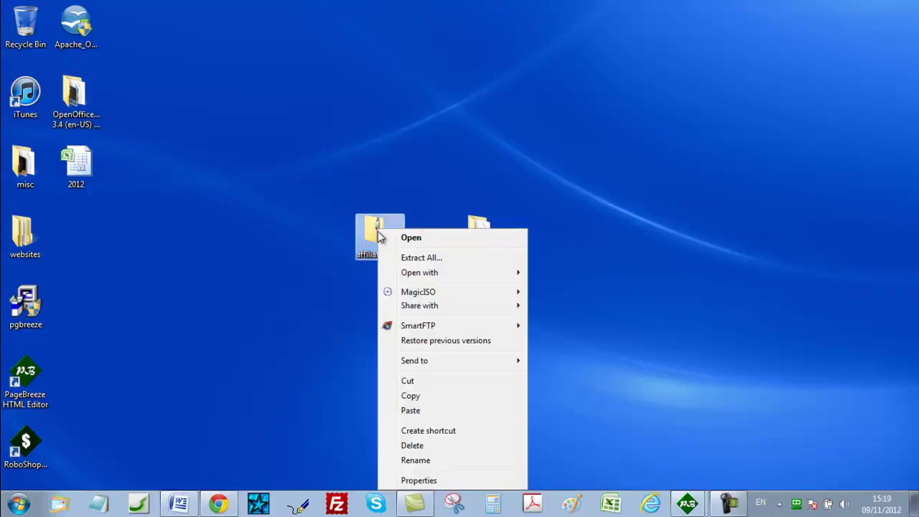
{"action": "left_click", "coordinate": [412, 258]}
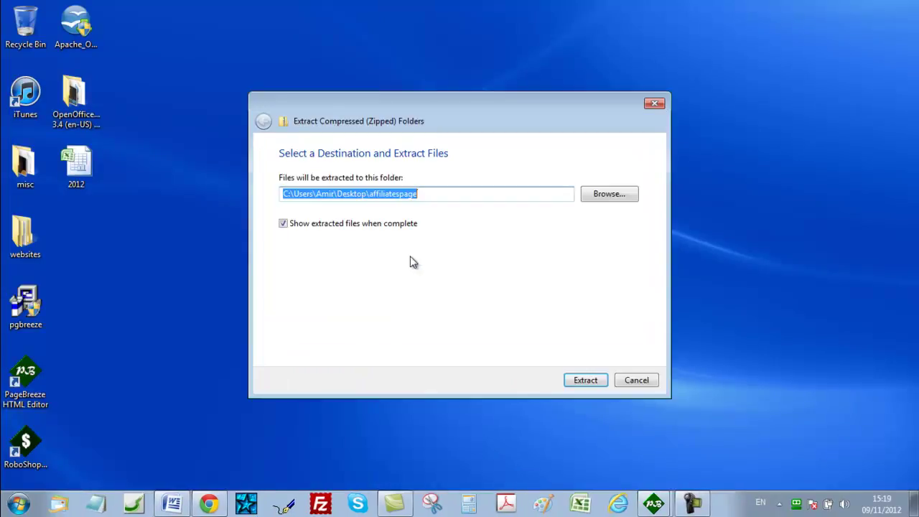
{"action": "left_click", "coordinate": [589, 381]}
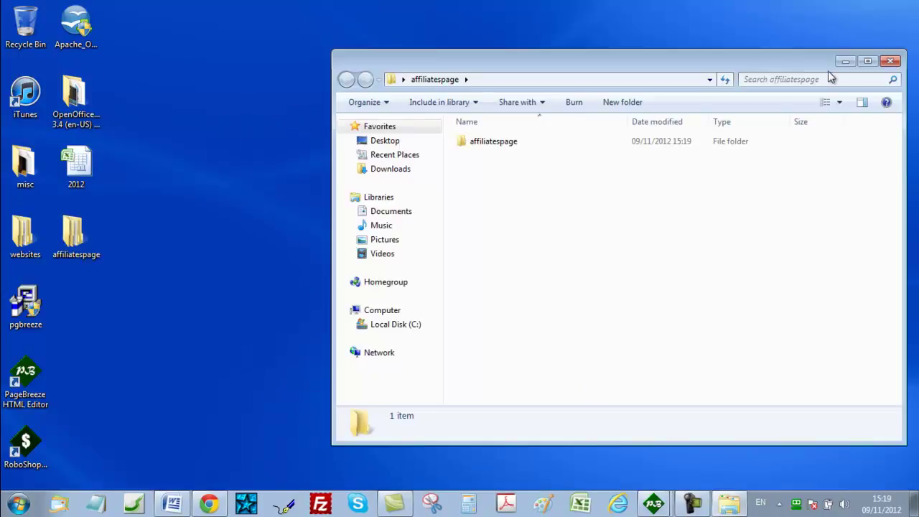
{"action": "left_click", "coordinate": [890, 61]}
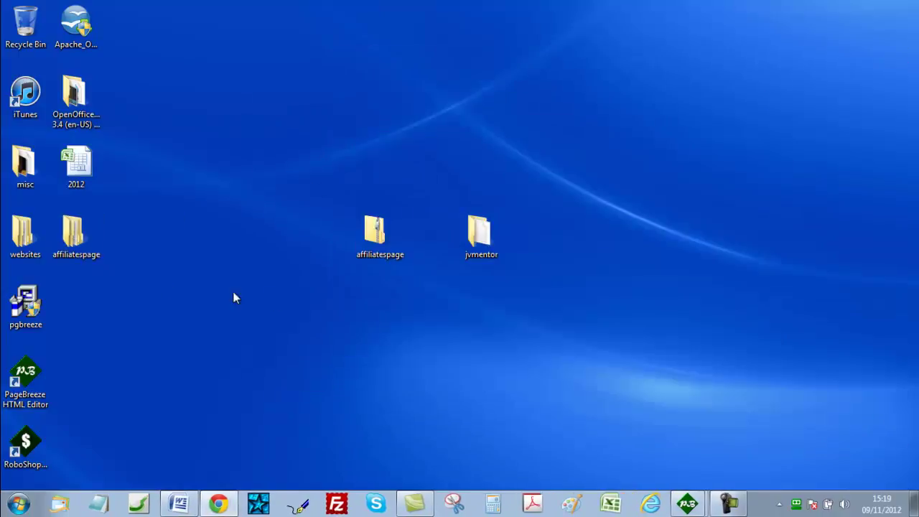
{"action": "key", "text": "ctrl+v"}
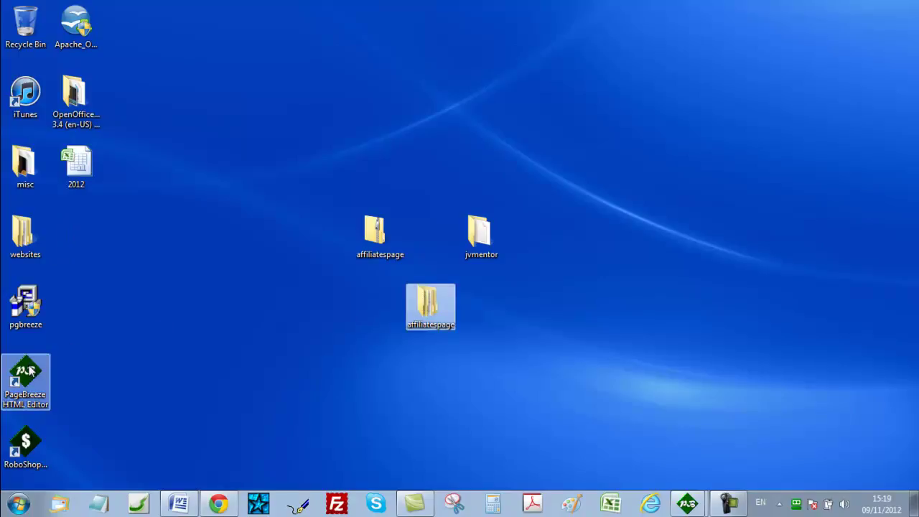
Open Desktop > affiliatespage > affiliatespage in PageBreeze without saving _blank.htm
{"action": "left_click", "coordinate": [679, 497]}
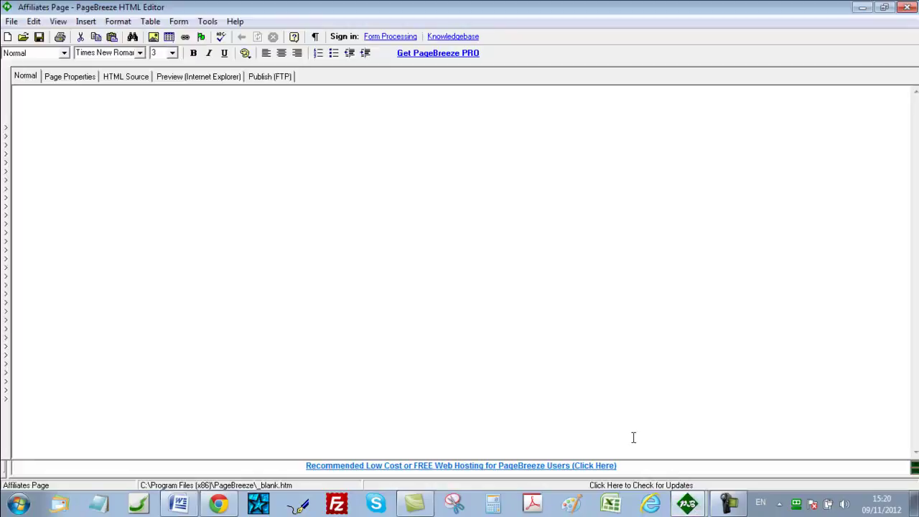
{"action": "left_click", "coordinate": [12, 23]}
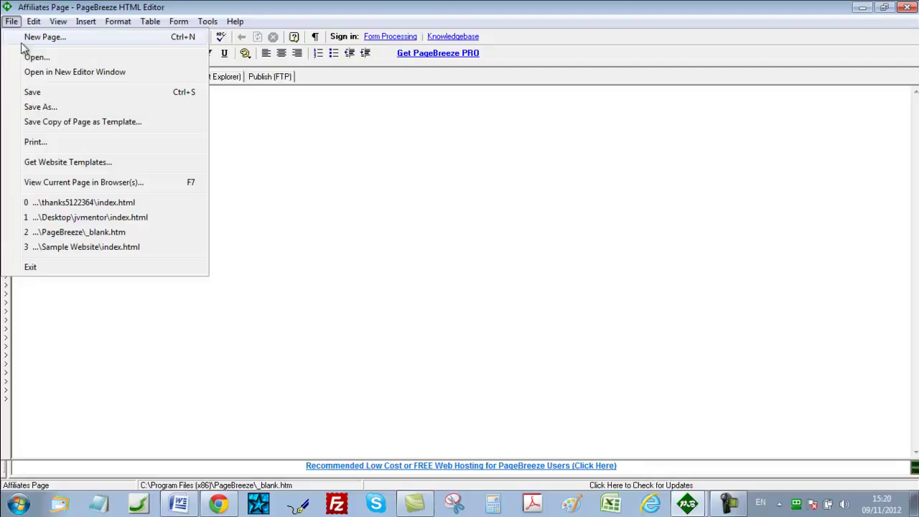
{"action": "left_click", "coordinate": [23, 57]}
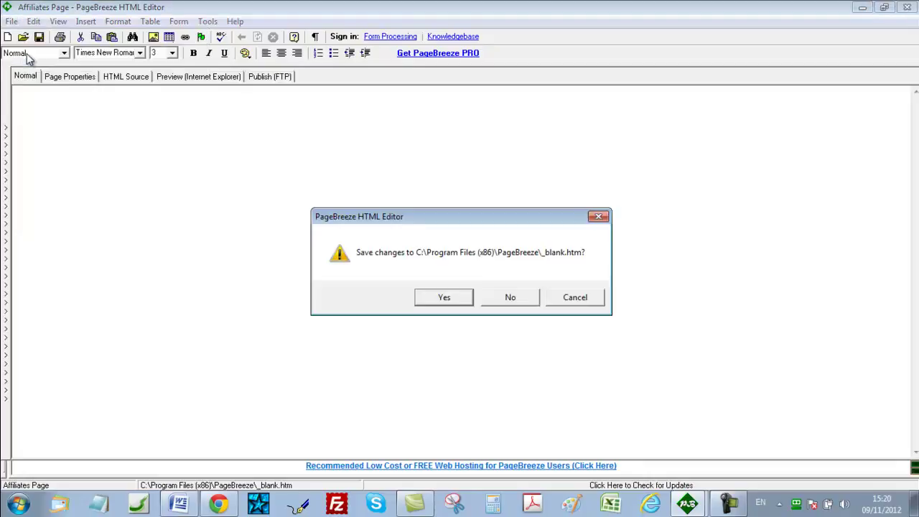
{"action": "left_click", "coordinate": [511, 301]}
{"action": "left_click", "coordinate": [57, 92]}
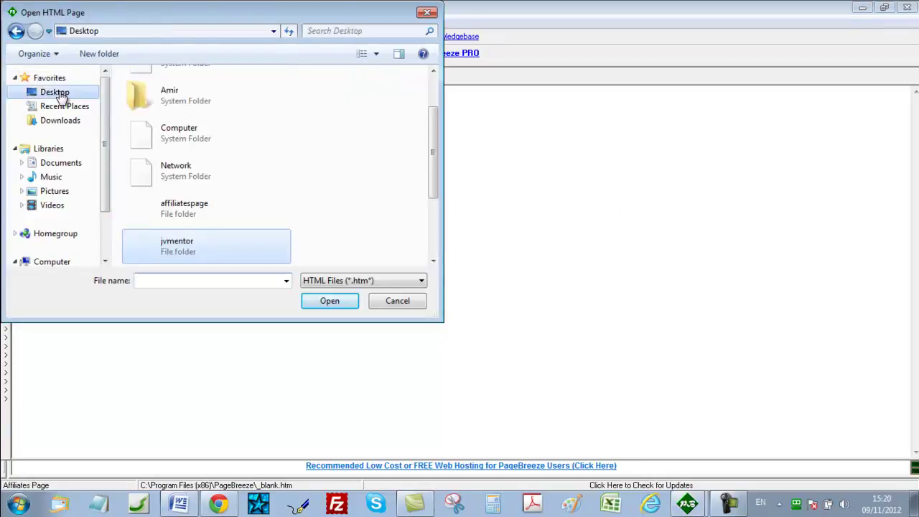
{"action": "left_click_drag", "start_coordinate": [431, 166], "coordinate": [436, 194]}
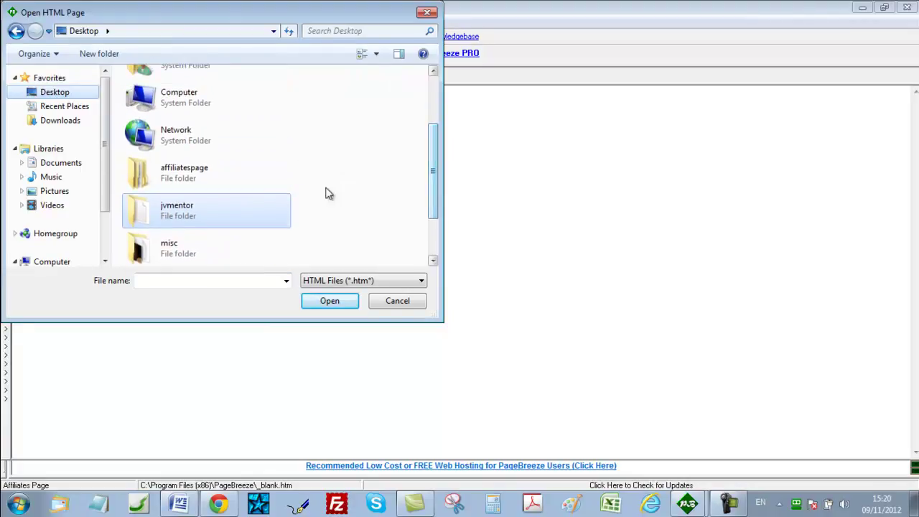
{"action": "double_click", "coordinate": [203, 181]}
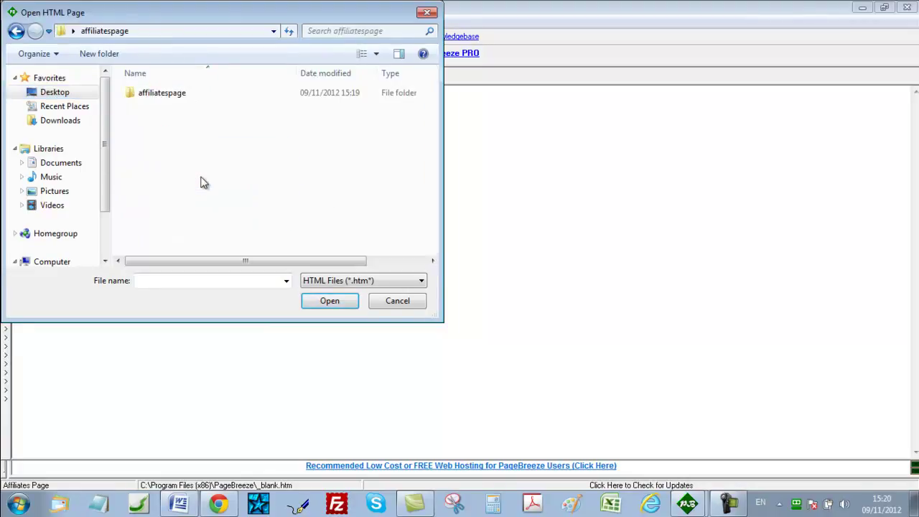
{"action": "double_click", "coordinate": [173, 101]}
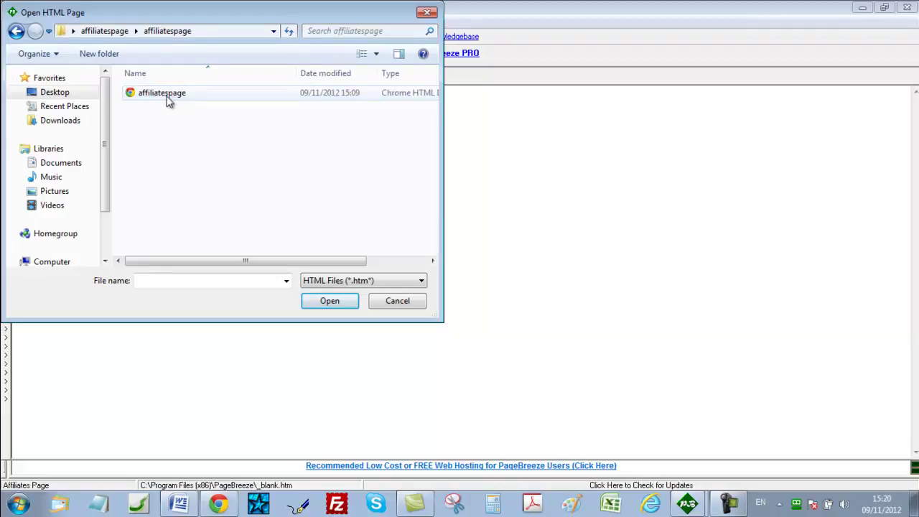
{"action": "double_click", "coordinate": [172, 98]}
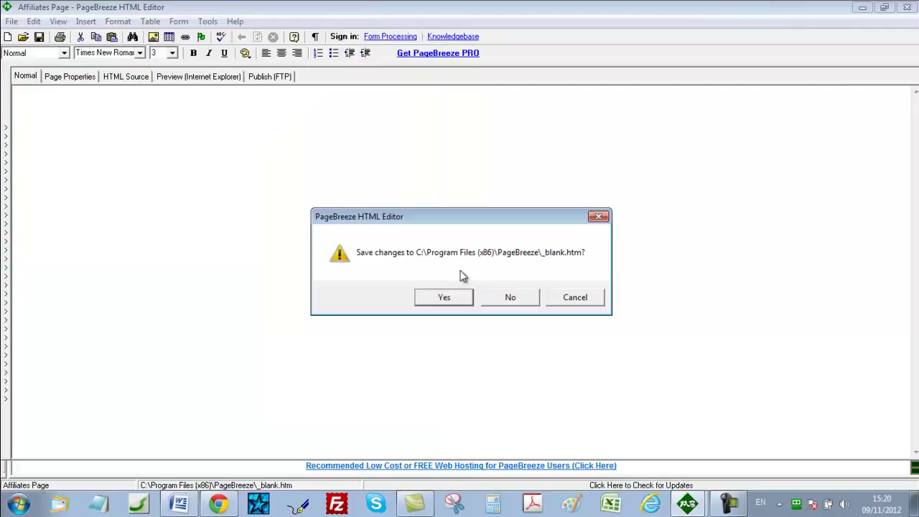
{"action": "left_click", "coordinate": [503, 290]}
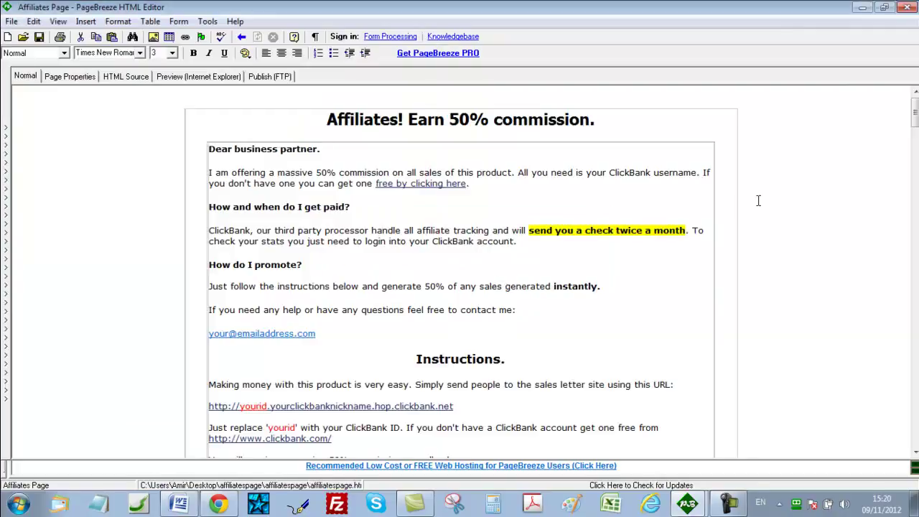
Select and copy the whole affiliates content table from the affiliatespage template
{"action": "scroll", "coordinate": [757, 214], "scroll_direction": "down", "scroll_amount": 10}
{"action": "scroll", "coordinate": [757, 223], "scroll_direction": "down", "scroll_amount": 5}
{"action": "scroll", "coordinate": [757, 229], "scroll_direction": "down", "scroll_amount": 5}
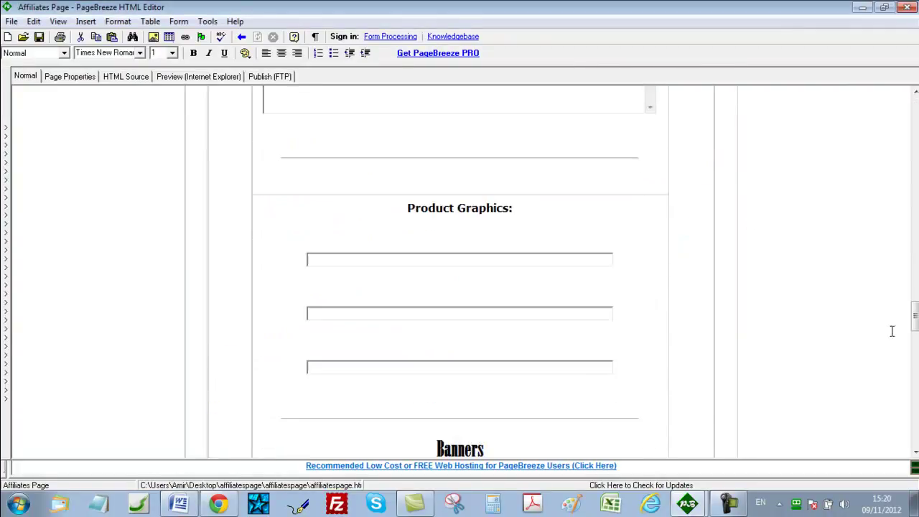
{"action": "left_click_drag", "start_coordinate": [915, 315], "coordinate": [911, 109]}
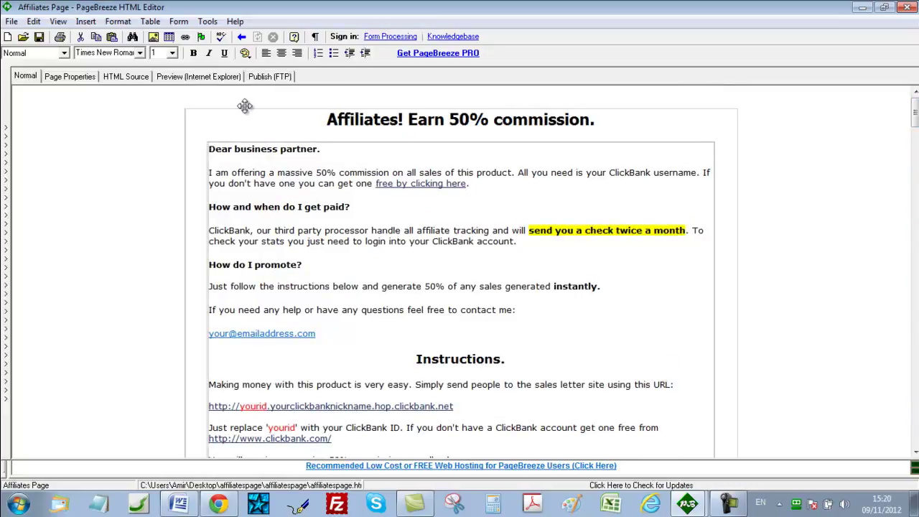
{"action": "left_click", "coordinate": [245, 107]}
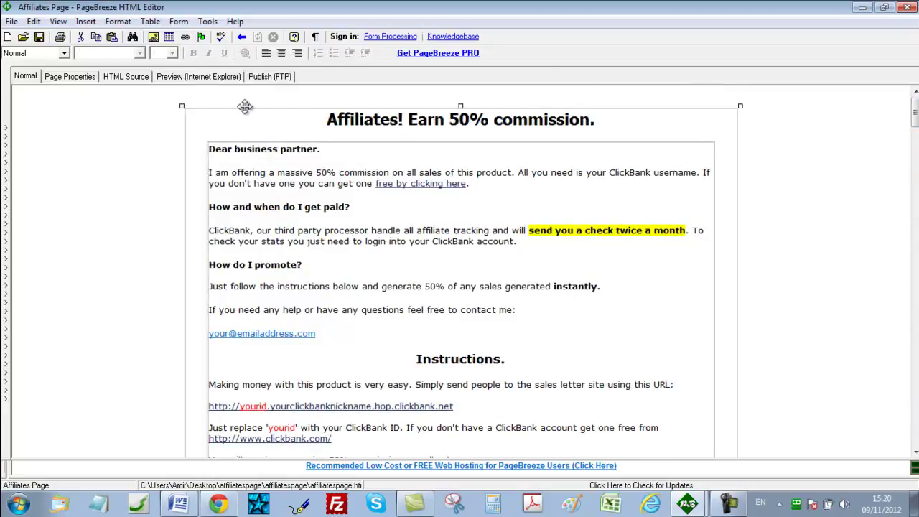
{"action": "right_click", "coordinate": [245, 110]}
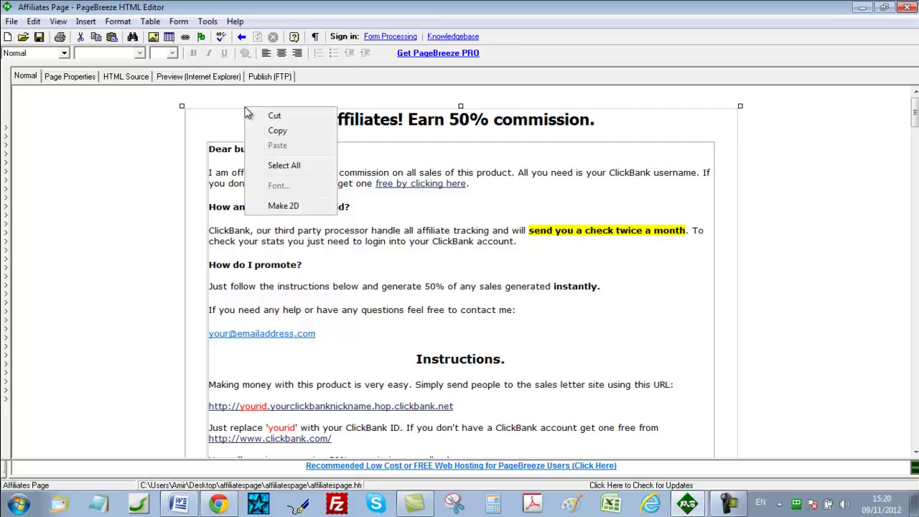
{"action": "left_click", "coordinate": [274, 131]}
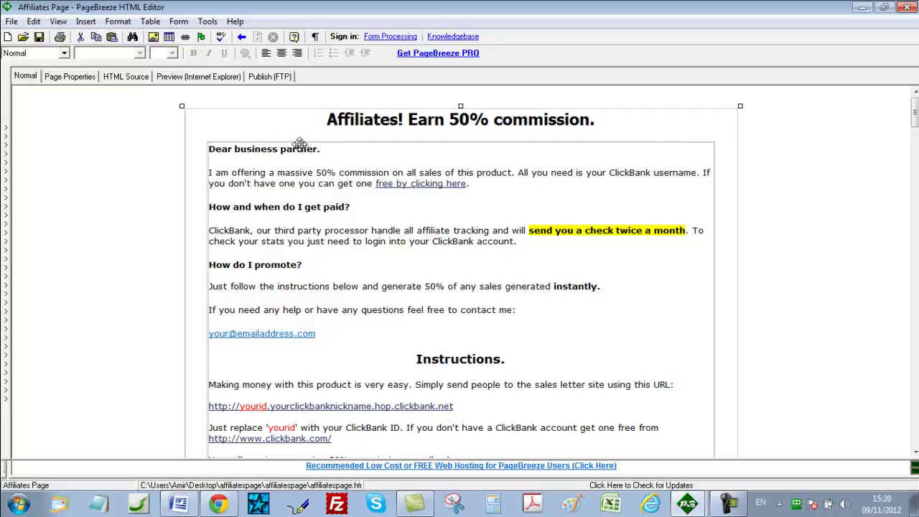
Paste the table into the empty cell below the JV Mentor banner in index.html
{"action": "left_click", "coordinate": [687, 503]}
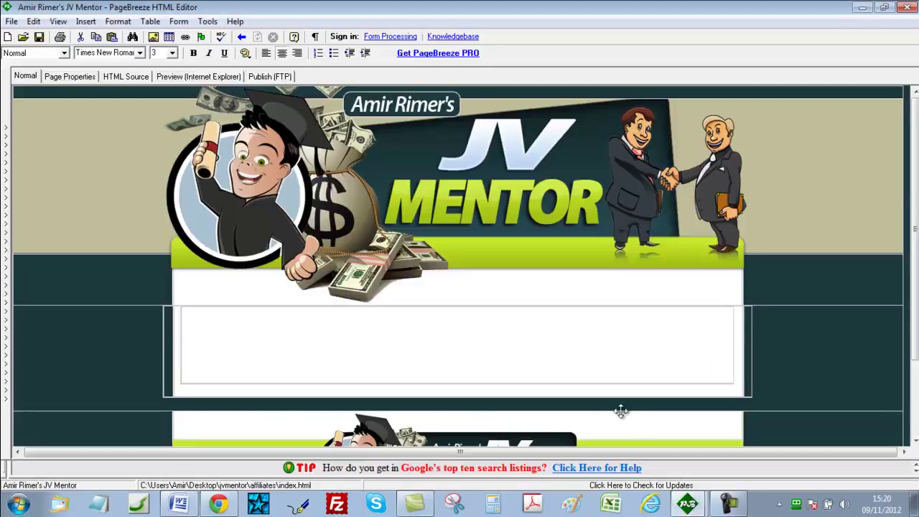
{"action": "left_click", "coordinate": [658, 446]}
{"action": "right_click", "coordinate": [457, 347]}
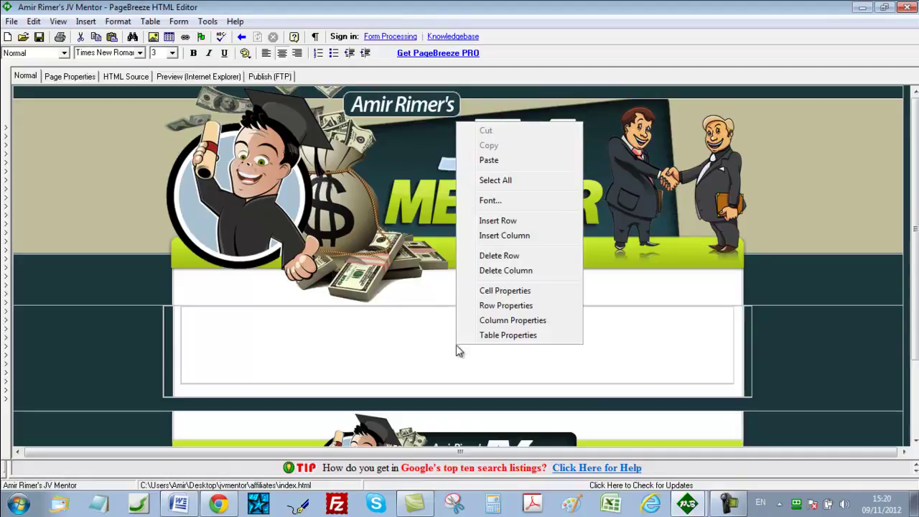
{"action": "left_click", "coordinate": [470, 158]}
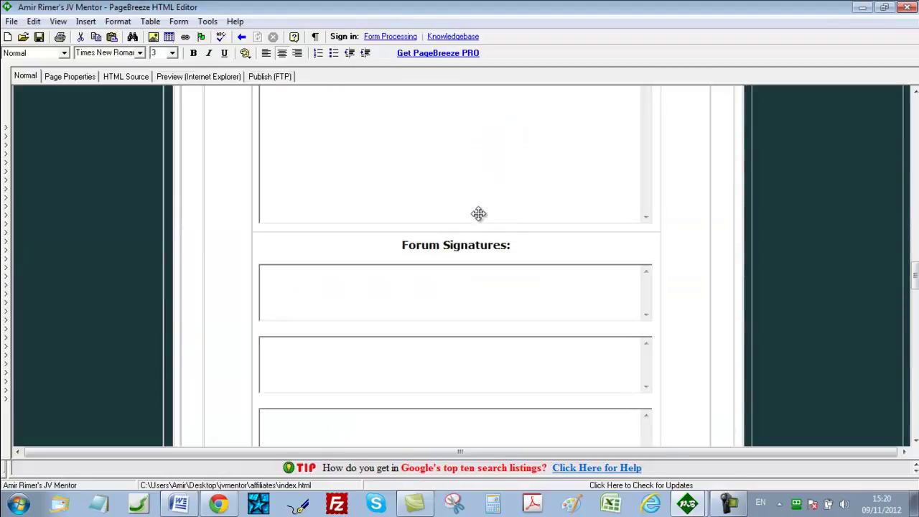
{"action": "left_click", "coordinate": [38, 37]}
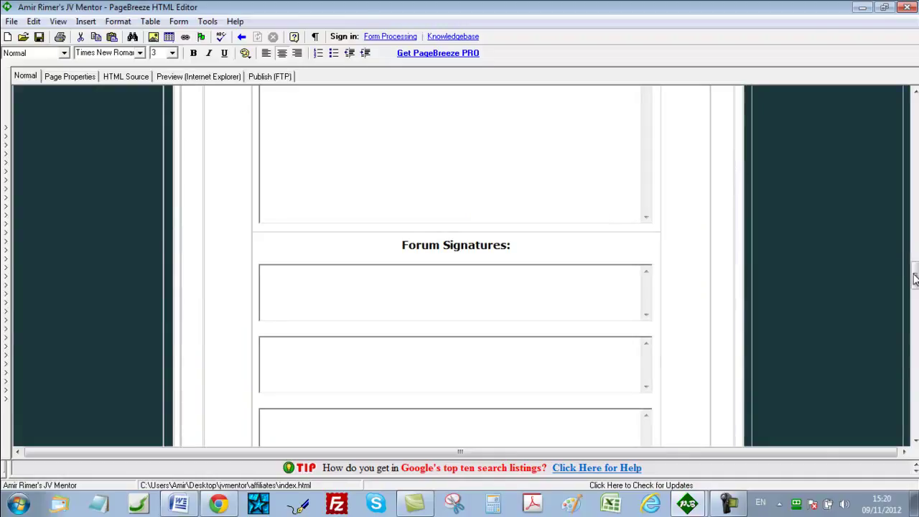
{"action": "left_click_drag", "start_coordinate": [914, 273], "coordinate": [893, 110]}
{"action": "scroll", "coordinate": [513, 177], "scroll_direction": "down", "scroll_amount": 1}
{"action": "scroll", "coordinate": [514, 177], "scroll_direction": "down", "scroll_amount": 4}
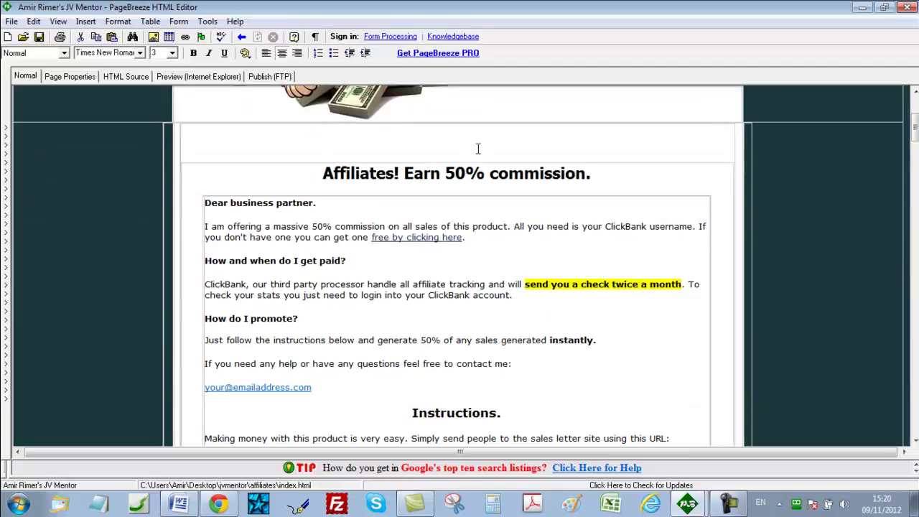
{"action": "left_click", "coordinate": [473, 145]}
{"action": "middle_click", "coordinate": [462, 149]}
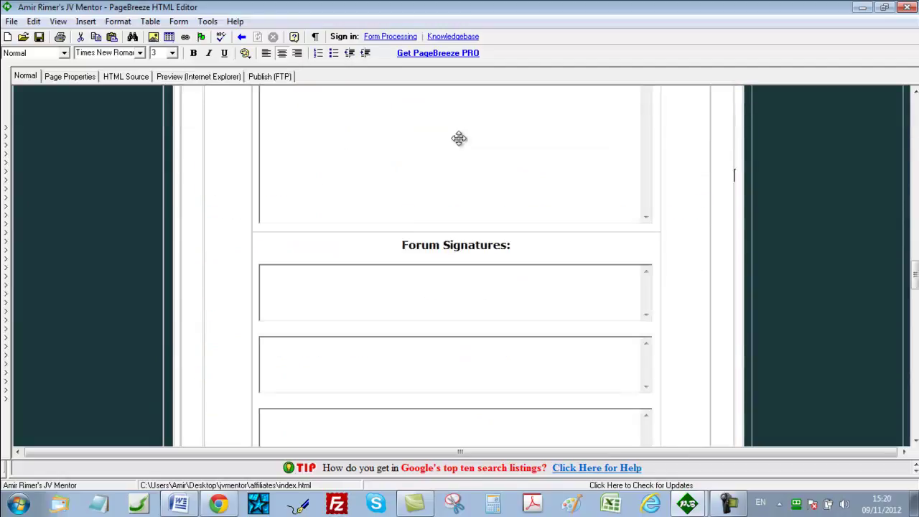
{"action": "left_click_drag", "start_coordinate": [913, 280], "coordinate": [905, 137]}
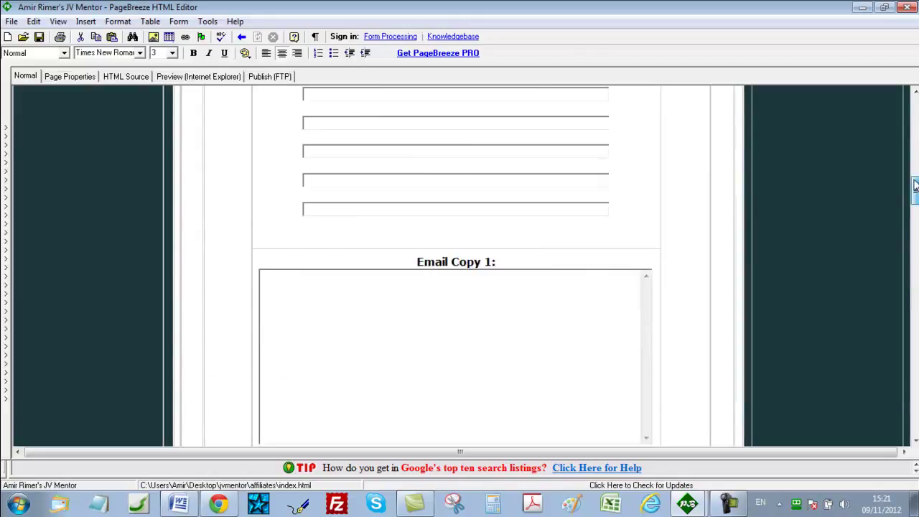
{"action": "scroll", "coordinate": [572, 208], "scroll_direction": "up", "scroll_amount": 2}
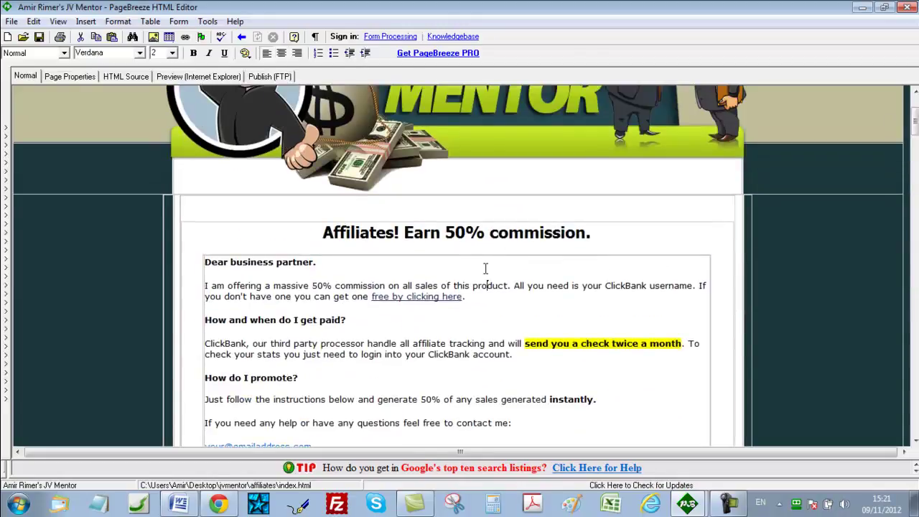
{"action": "left_click_drag", "start_coordinate": [445, 233], "coordinate": [465, 240]}
{"action": "scroll", "coordinate": [463, 247], "scroll_direction": "down", "scroll_amount": 2}
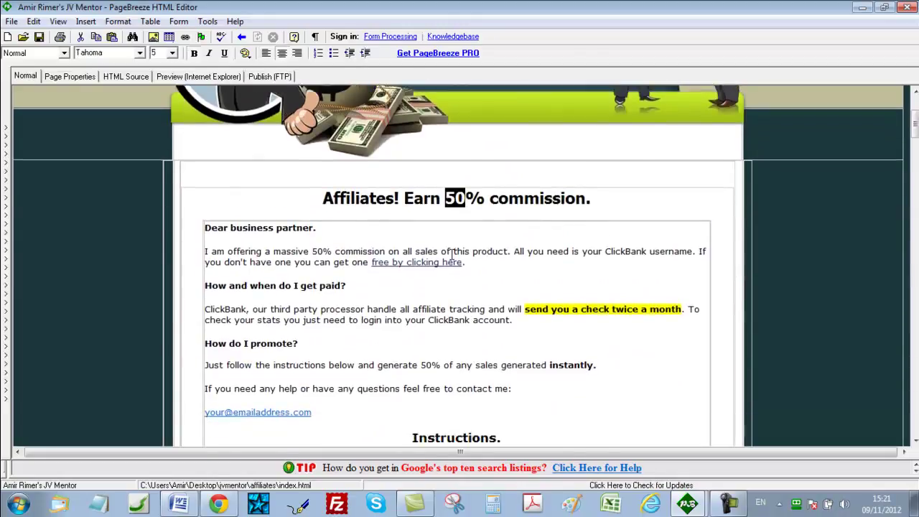
{"action": "scroll", "coordinate": [456, 281], "scroll_direction": "down", "scroll_amount": 2}
{"action": "scroll", "coordinate": [456, 282], "scroll_direction": "down", "scroll_amount": 1}
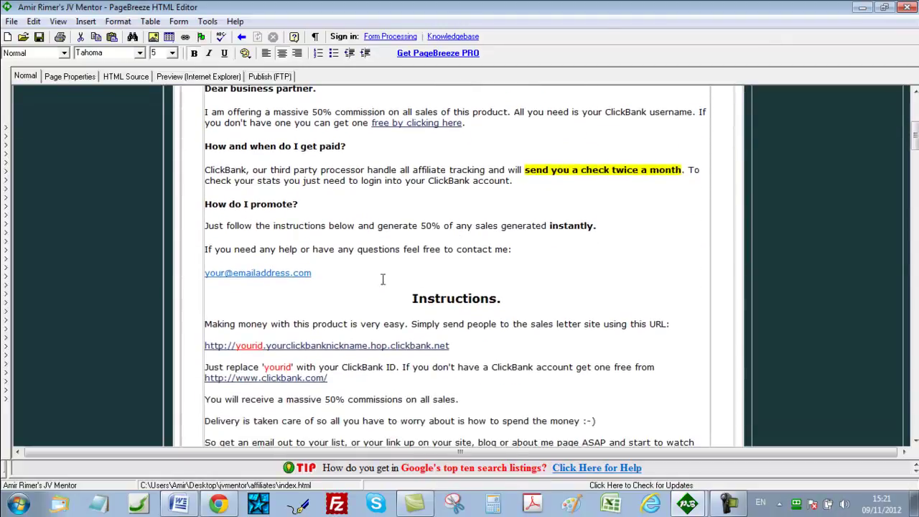
Replace the placeholder contact email with the site's admin address and set its mailto link
{"action": "left_click", "coordinate": [363, 279]}
{"action": "left_click", "coordinate": [306, 277], "text": "shift"}
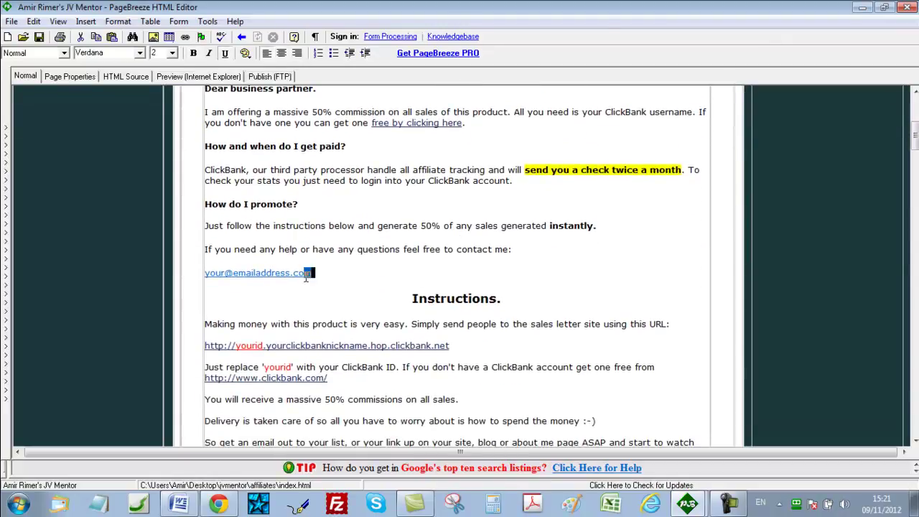
{"action": "left_click_drag", "start_coordinate": [306, 278], "coordinate": [215, 279]}
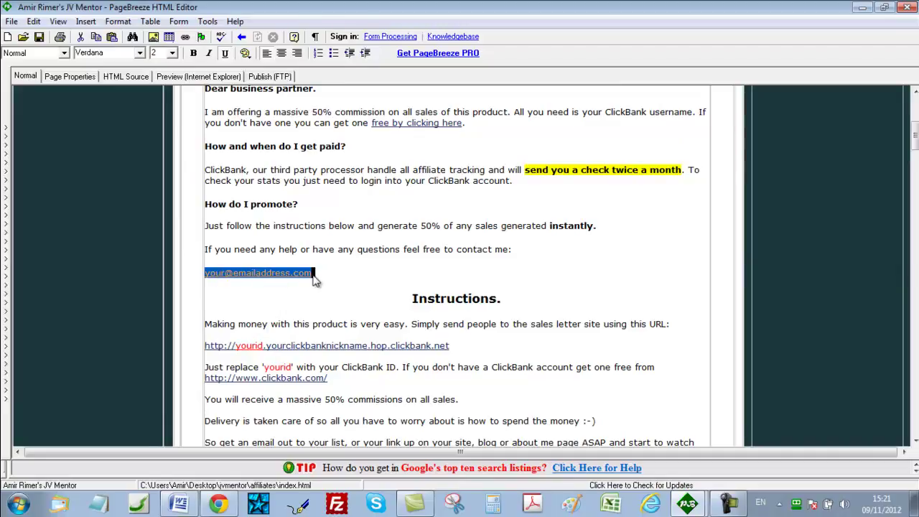
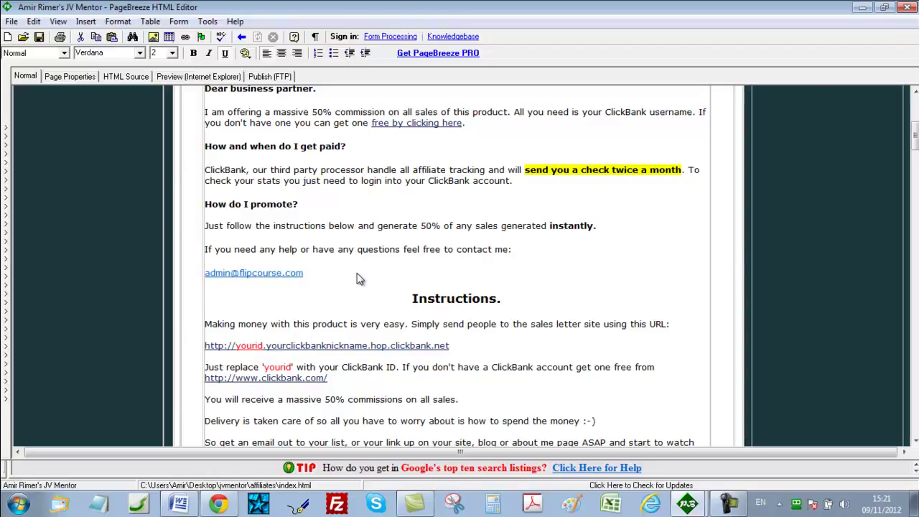
{"action": "double_click", "coordinate": [291, 276]}
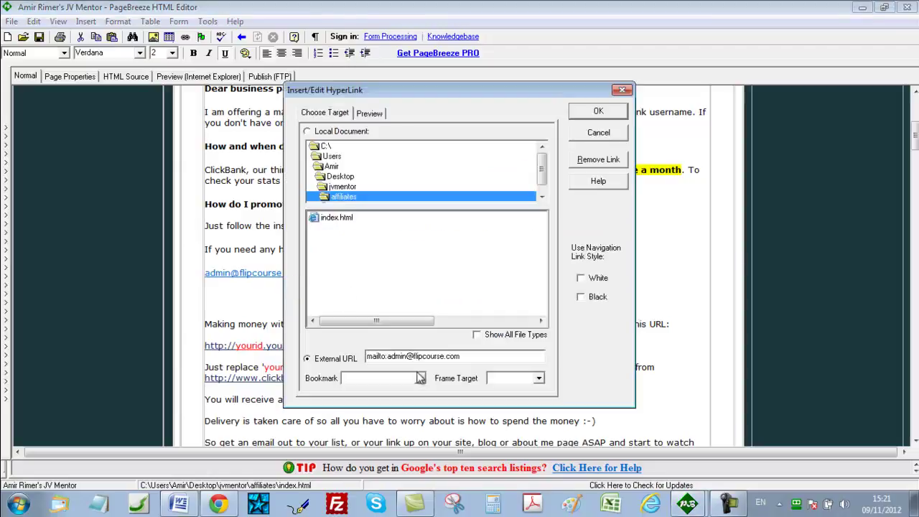
{"action": "left_click", "coordinate": [596, 112]}
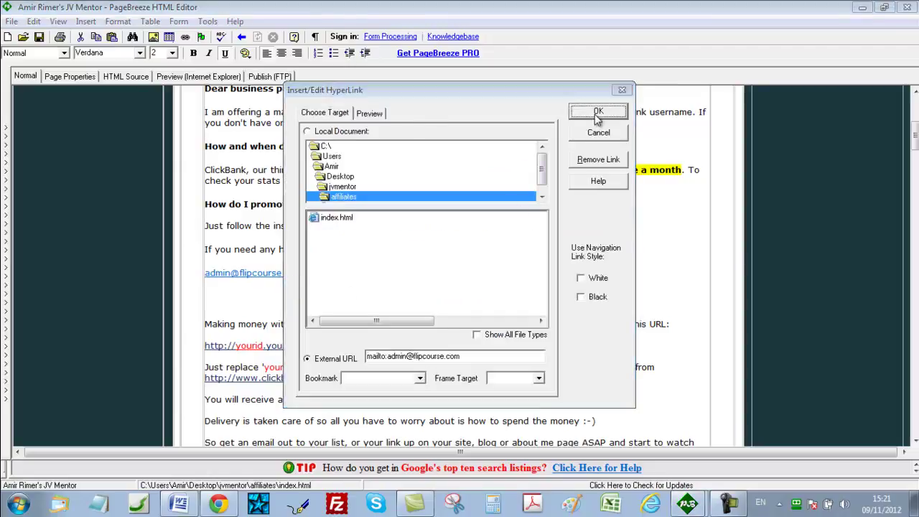
Review the ClickBank nickname hop link's URL and accept its hyperlink settings
{"action": "scroll", "coordinate": [486, 259], "scroll_direction": "down", "scroll_amount": 3}
{"action": "scroll", "coordinate": [485, 260], "scroll_direction": "down", "scroll_amount": 2}
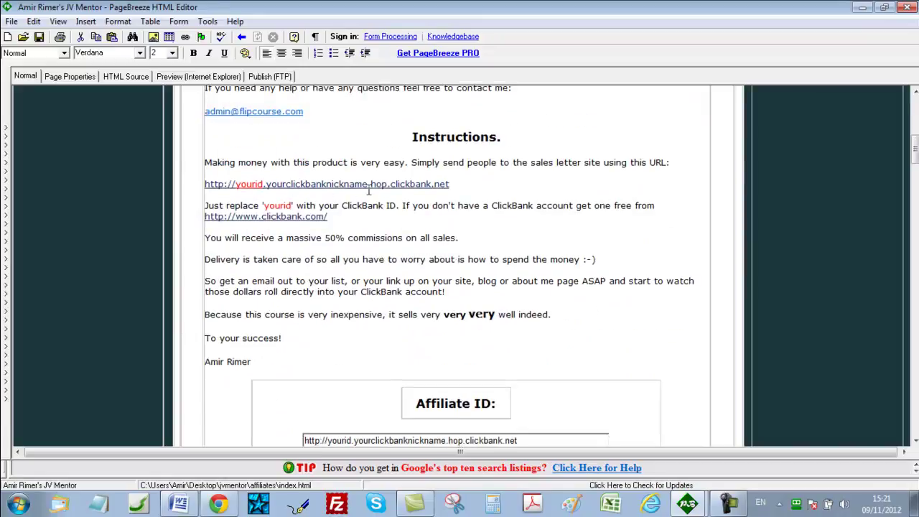
{"action": "double_click", "coordinate": [355, 187]}
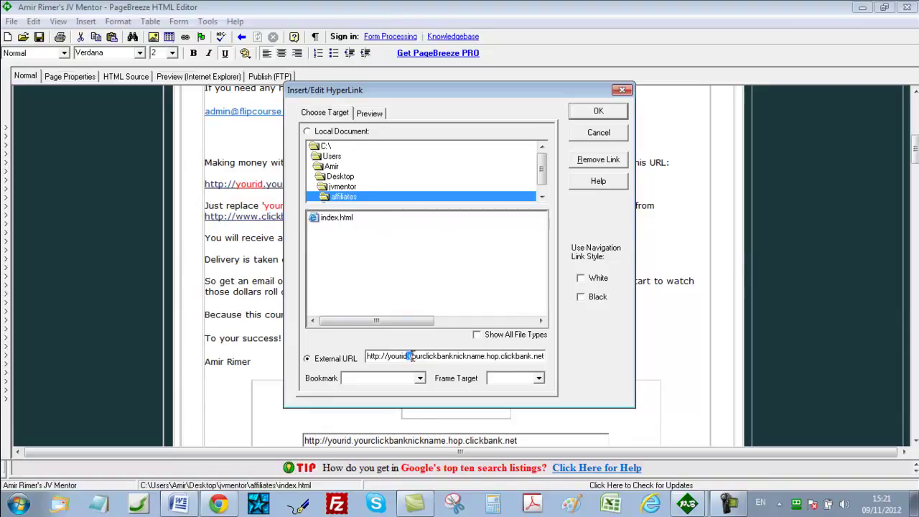
{"action": "left_click_drag", "start_coordinate": [410, 355], "coordinate": [475, 356]}
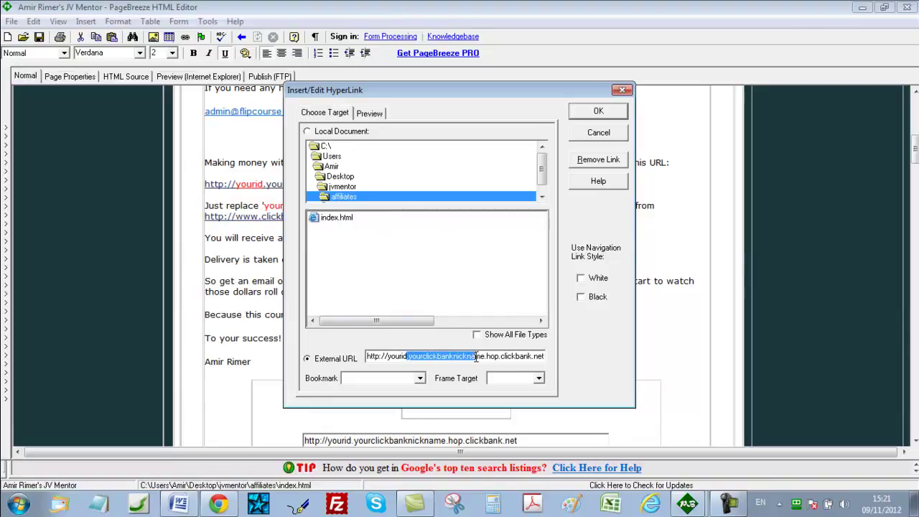
{"action": "left_click", "coordinate": [607, 111]}
Inspect the Affiliate ID box's initial value, leaving the yourclickbanknickname placeholder unchanged
{"action": "scroll", "coordinate": [544, 215], "scroll_direction": "down", "scroll_amount": 2}
{"action": "scroll", "coordinate": [502, 244], "scroll_direction": "down", "scroll_amount": 2}
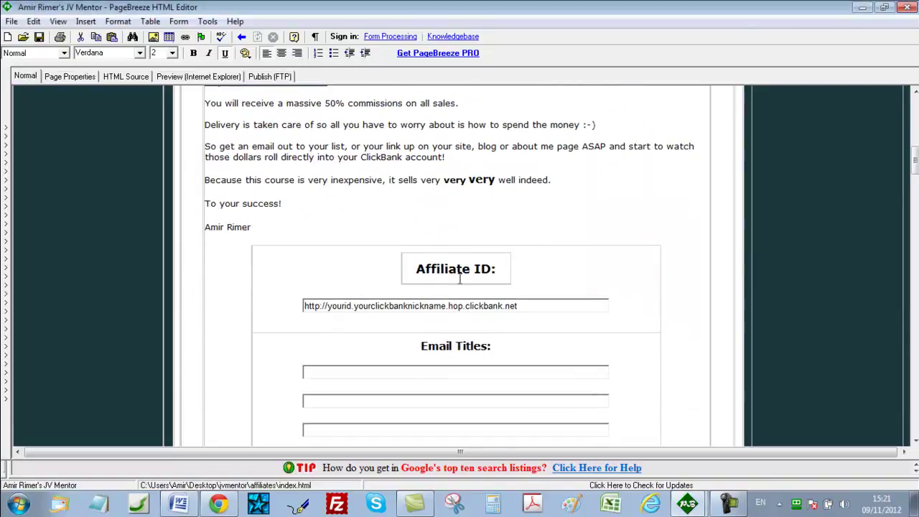
{"action": "double_click", "coordinate": [402, 305]}
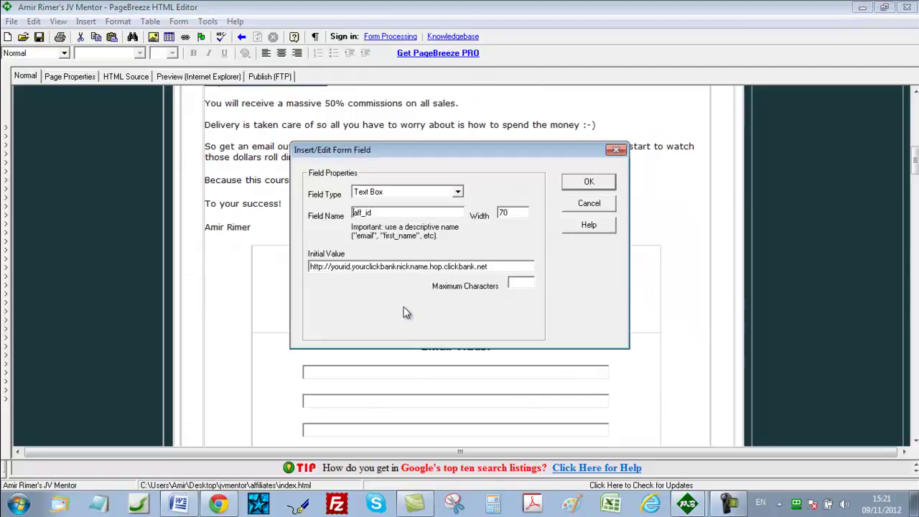
{"action": "left_click", "coordinate": [394, 268]}
{"action": "left_click_drag", "start_coordinate": [428, 267], "coordinate": [356, 268]}
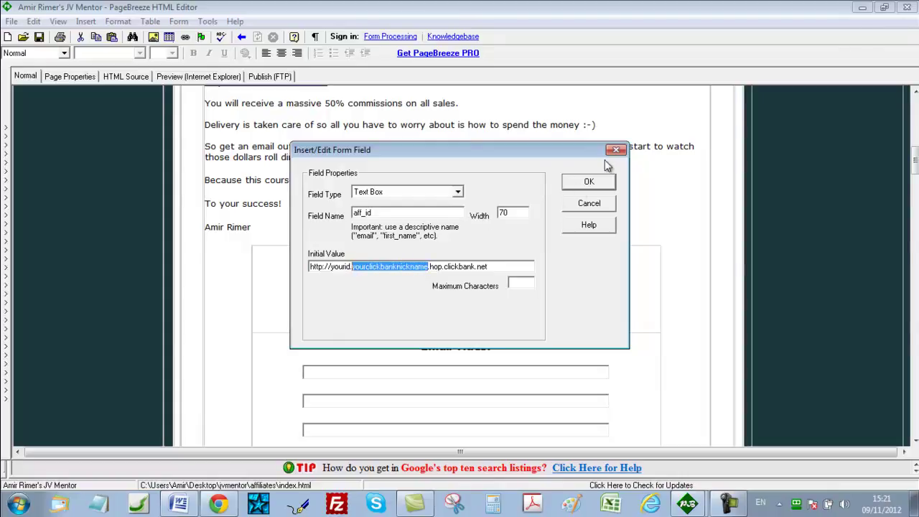
{"action": "left_click", "coordinate": [583, 183]}
{"action": "scroll", "coordinate": [535, 246], "scroll_direction": "down", "scroll_amount": 2}
Select the Email Titles boxes and review the first one's field properties
{"action": "scroll", "coordinate": [535, 245], "scroll_direction": "down", "scroll_amount": 1}
{"action": "left_click", "coordinate": [534, 248]}
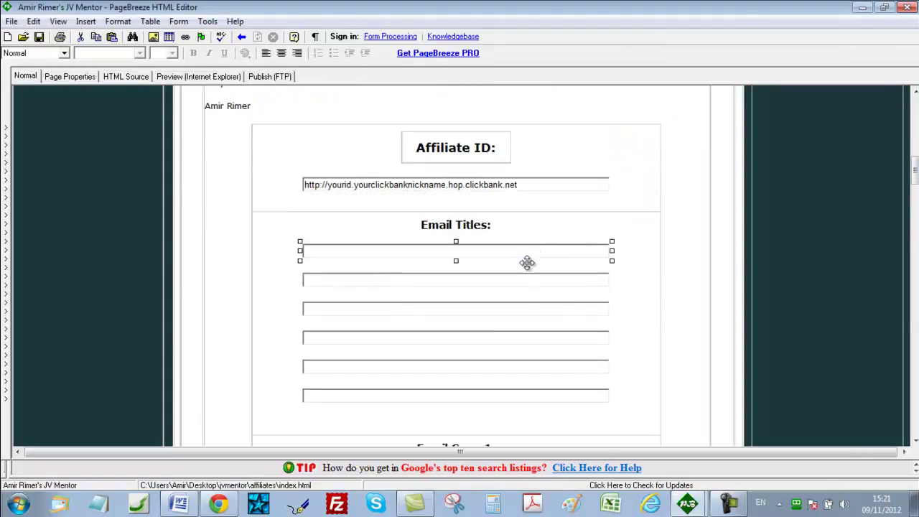
{"action": "left_click", "coordinate": [526, 278]}
{"action": "scroll", "coordinate": [524, 277], "scroll_direction": "down", "scroll_amount": 1}
{"action": "scroll", "coordinate": [524, 269], "scroll_direction": "down", "scroll_amount": 1}
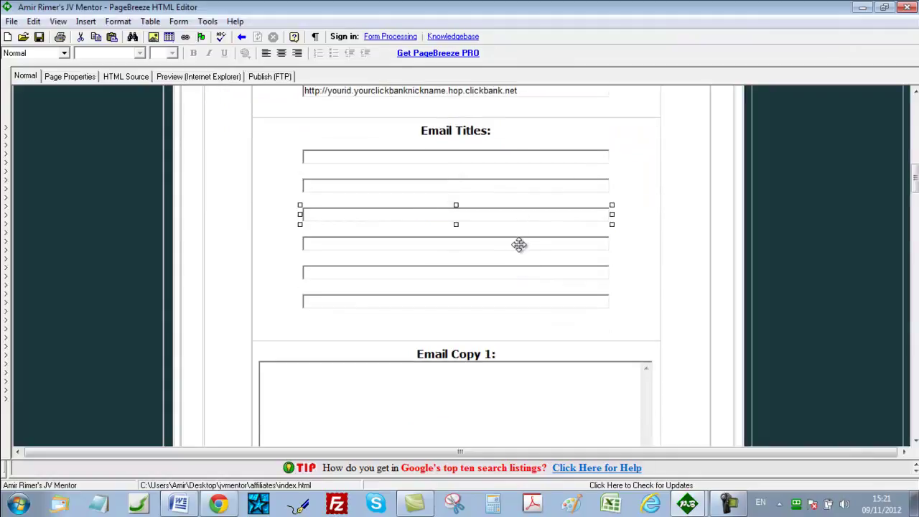
{"action": "left_click", "coordinate": [514, 159]}
{"action": "double_click", "coordinate": [515, 159]}
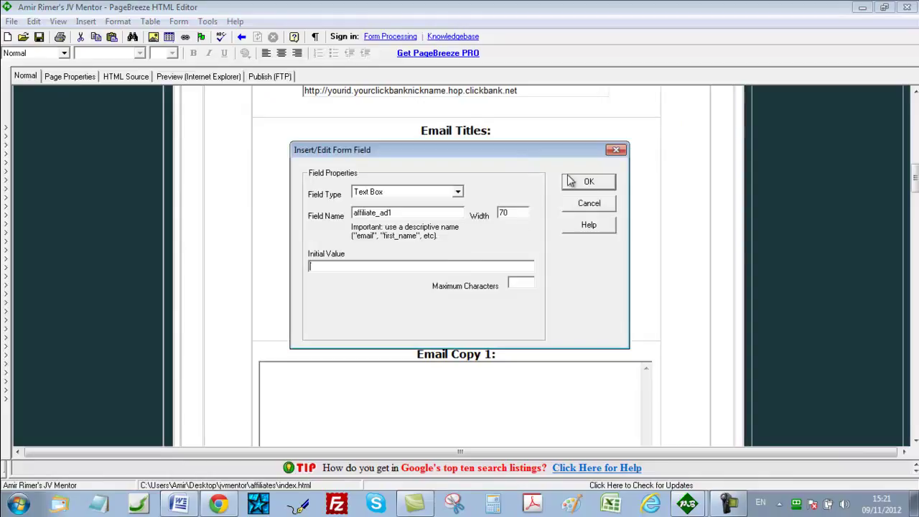
{"action": "left_click", "coordinate": [588, 182]}
Check the Email Copy 1 and 2, Product Review, Blog Post and Forum Signatures boxes
{"action": "scroll", "coordinate": [566, 220], "scroll_direction": "down", "scroll_amount": 1}
{"action": "scroll", "coordinate": [543, 252], "scroll_direction": "down", "scroll_amount": 2}
{"action": "left_click", "coordinate": [528, 273]}
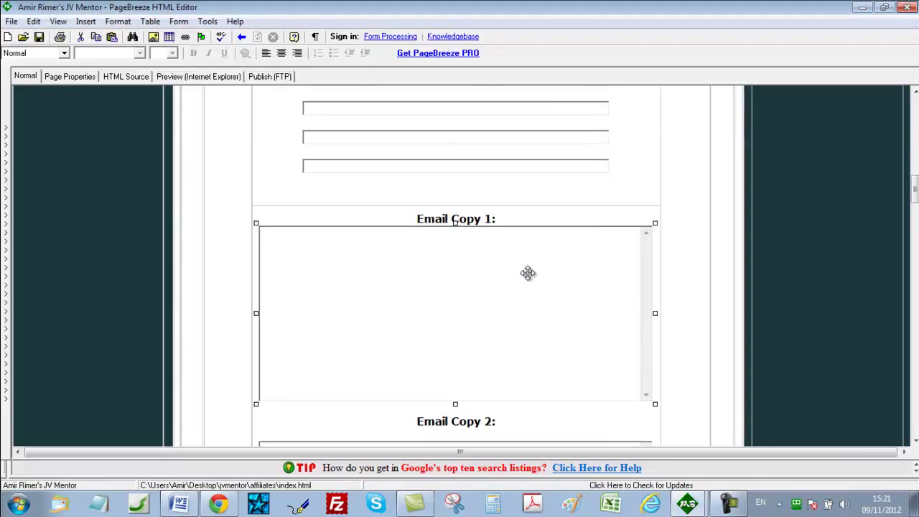
{"action": "scroll", "coordinate": [527, 272], "scroll_direction": "down", "scroll_amount": 3}
{"action": "scroll", "coordinate": [527, 272], "scroll_direction": "down", "scroll_amount": 2}
{"action": "left_click", "coordinate": [521, 276]}
{"action": "scroll", "coordinate": [521, 280], "scroll_direction": "down", "scroll_amount": 3}
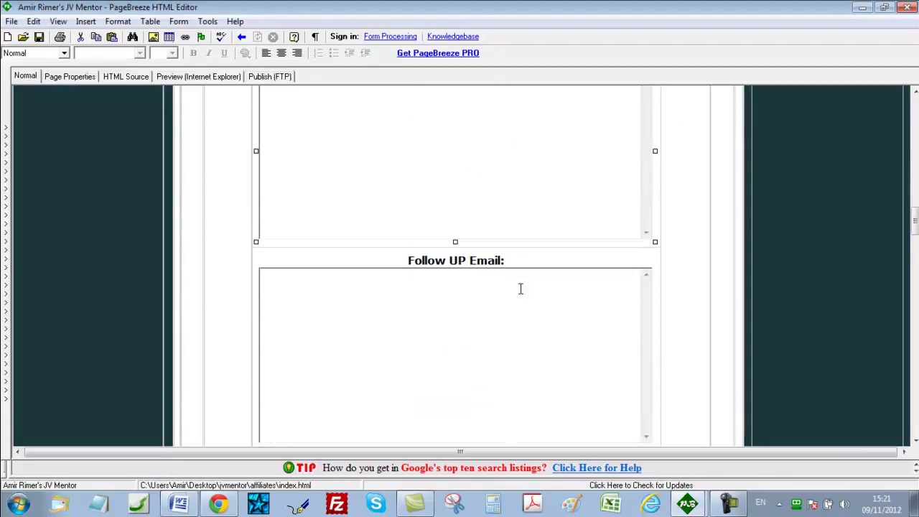
{"action": "scroll", "coordinate": [520, 288], "scroll_direction": "down", "scroll_amount": 4}
{"action": "scroll", "coordinate": [519, 286], "scroll_direction": "down", "scroll_amount": 3}
{"action": "left_click", "coordinate": [519, 284]}
{"action": "scroll", "coordinate": [519, 284], "scroll_direction": "down", "scroll_amount": 3}
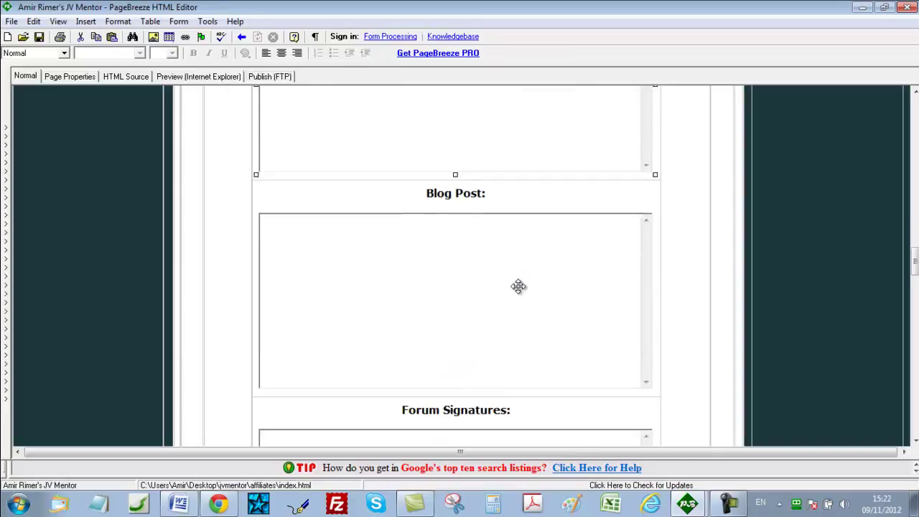
{"action": "scroll", "coordinate": [518, 286], "scroll_direction": "down", "scroll_amount": 1}
{"action": "left_click", "coordinate": [512, 273]}
{"action": "scroll", "coordinate": [511, 273], "scroll_direction": "down", "scroll_amount": 4}
{"action": "scroll", "coordinate": [511, 271], "scroll_direction": "up", "scroll_amount": 1}
{"action": "left_click", "coordinate": [511, 269]}
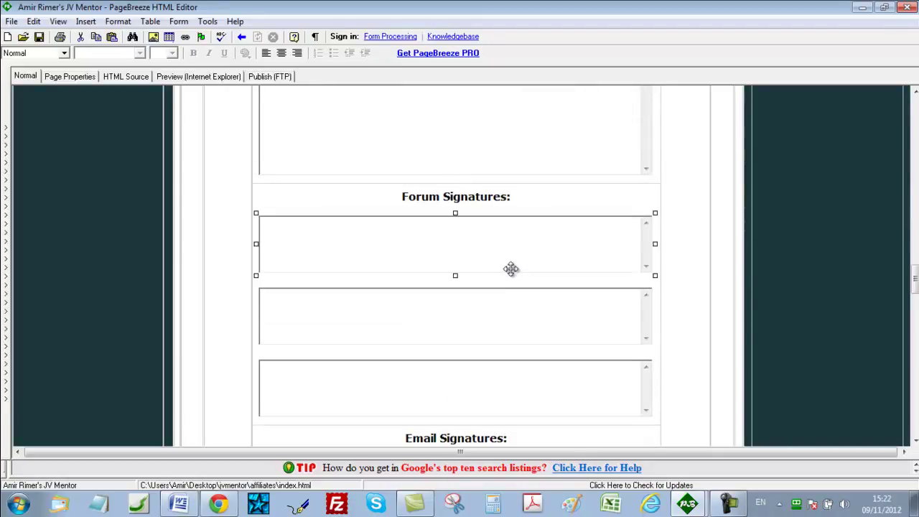
Check the Email Signatures and Product Graphics boxes down to the Banners HTML code boxes
{"action": "scroll", "coordinate": [511, 269], "scroll_direction": "down", "scroll_amount": 4}
{"action": "scroll", "coordinate": [510, 270], "scroll_direction": "down", "scroll_amount": 4}
{"action": "left_click", "coordinate": [510, 271]}
{"action": "scroll", "coordinate": [510, 271], "scroll_direction": "down", "scroll_amount": 2}
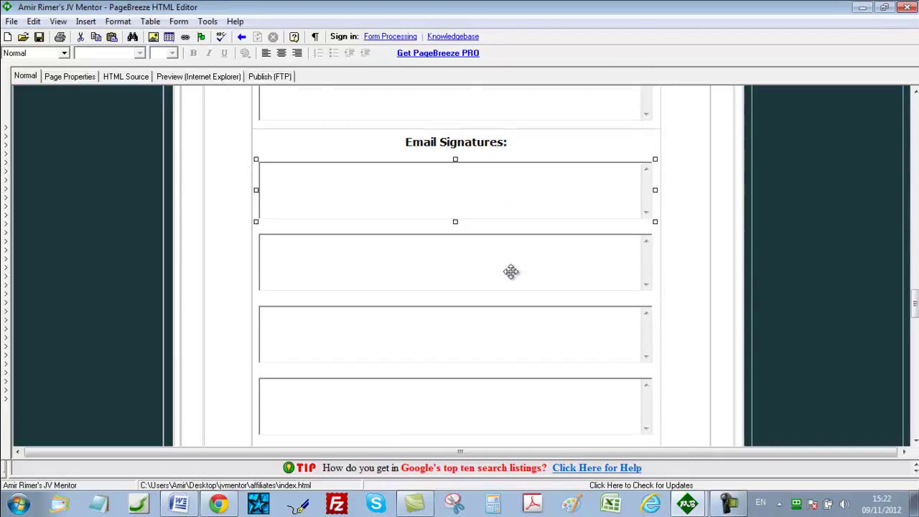
{"action": "scroll", "coordinate": [510, 271], "scroll_direction": "down", "scroll_amount": 3}
{"action": "left_click", "coordinate": [513, 288]}
{"action": "left_click", "coordinate": [510, 237]}
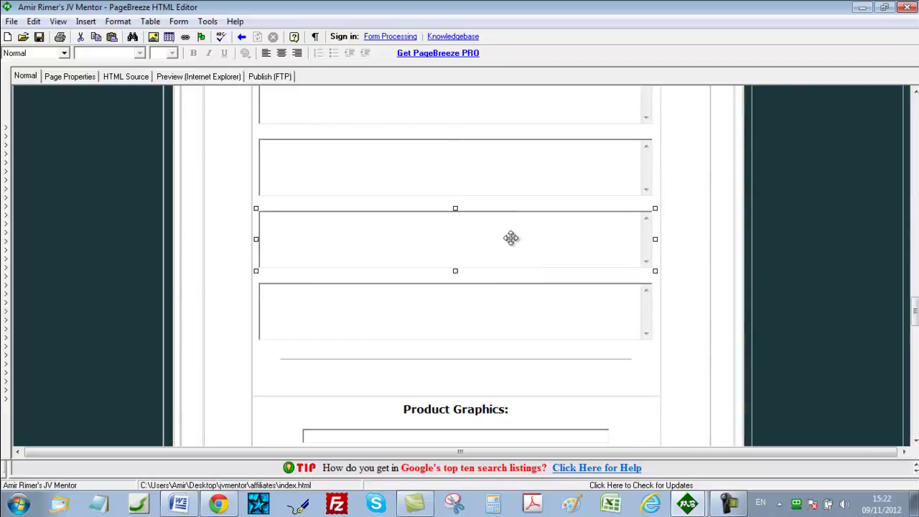
{"action": "scroll", "coordinate": [502, 231], "scroll_direction": "up", "scroll_amount": 1}
{"action": "left_click", "coordinate": [506, 171]}
{"action": "scroll", "coordinate": [505, 248], "scroll_direction": "down", "scroll_amount": 3}
{"action": "scroll", "coordinate": [505, 247], "scroll_direction": "down", "scroll_amount": 3}
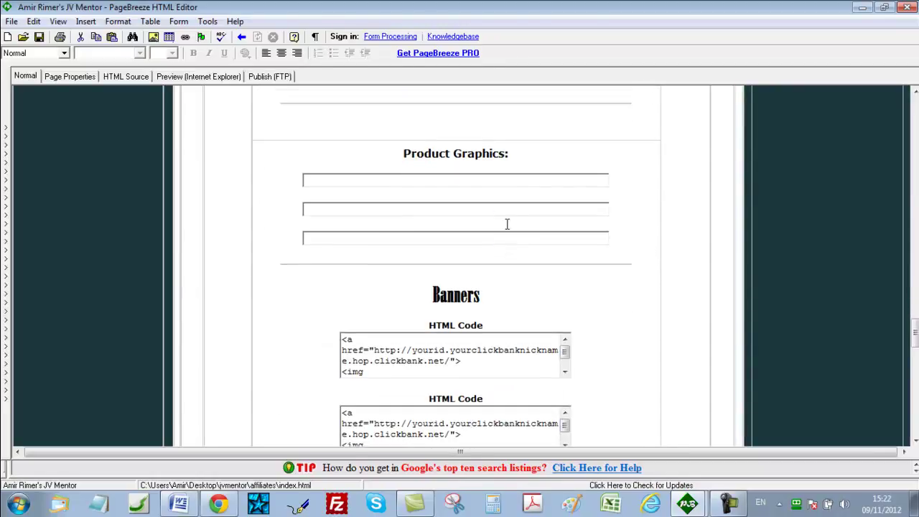
{"action": "left_click", "coordinate": [506, 207]}
{"action": "scroll", "coordinate": [506, 232], "scroll_direction": "down", "scroll_amount": 1}
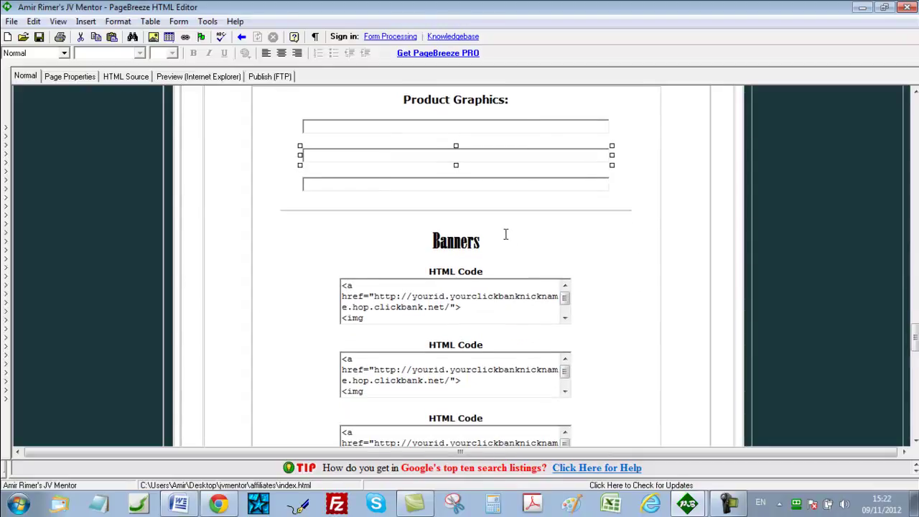
{"action": "scroll", "coordinate": [505, 234], "scroll_direction": "down", "scroll_amount": 1}
{"action": "scroll", "coordinate": [606, 207], "scroll_direction": "down", "scroll_amount": 2}
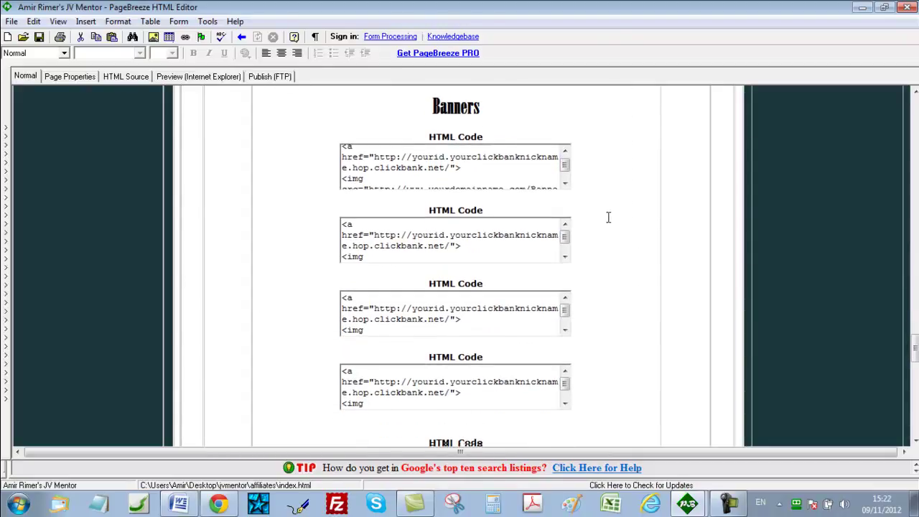
{"action": "scroll", "coordinate": [608, 217], "scroll_direction": "down", "scroll_amount": 1}
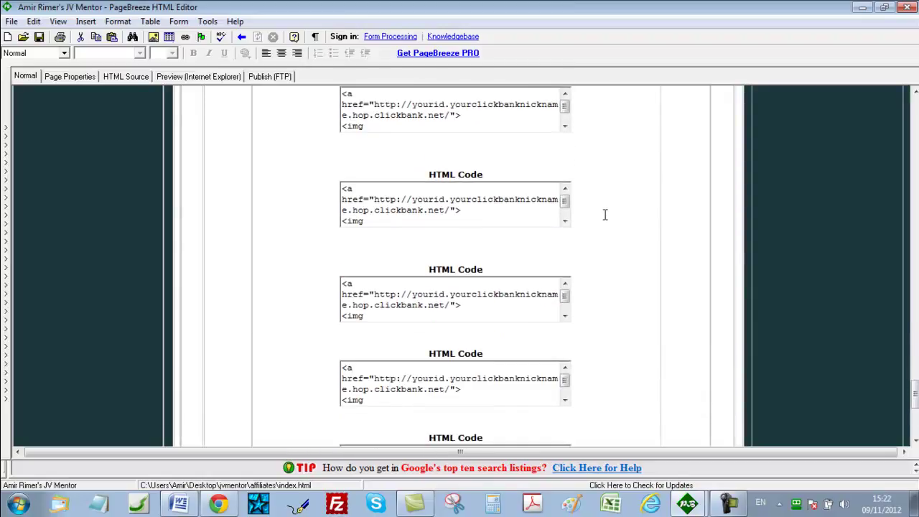
Scroll up to the Instructions text at the top of the affiliates page
{"action": "scroll", "coordinate": [605, 215], "scroll_direction": "up", "scroll_amount": 4}
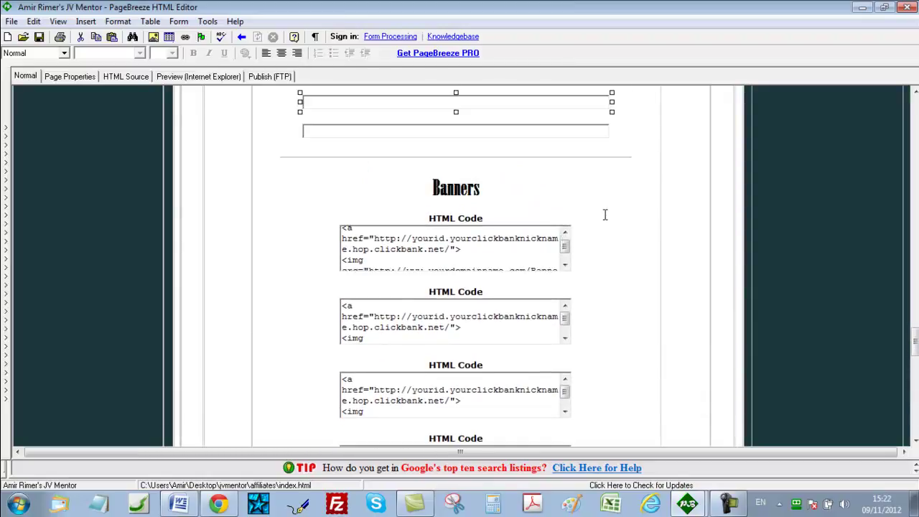
{"action": "scroll", "coordinate": [605, 215], "scroll_direction": "up", "scroll_amount": 4}
{"action": "scroll", "coordinate": [605, 215], "scroll_direction": "up", "scroll_amount": 2}
{"action": "scroll", "coordinate": [605, 215], "scroll_direction": "up", "scroll_amount": 3}
{"action": "scroll", "coordinate": [605, 214], "scroll_direction": "up", "scroll_amount": 3}
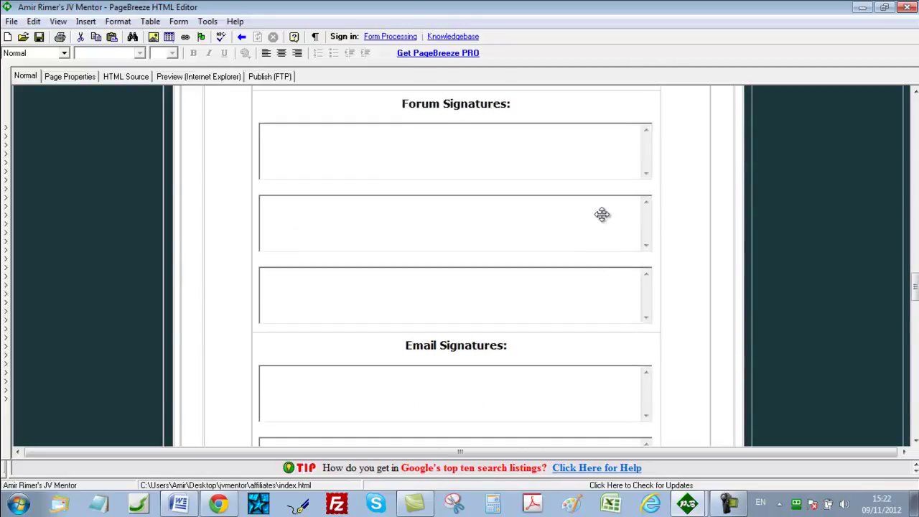
{"action": "scroll", "coordinate": [603, 214], "scroll_direction": "up", "scroll_amount": 1}
{"action": "scroll", "coordinate": [602, 214], "scroll_direction": "up", "scroll_amount": 3}
{"action": "scroll", "coordinate": [603, 215], "scroll_direction": "up", "scroll_amount": 3}
{"action": "scroll", "coordinate": [602, 214], "scroll_direction": "up", "scroll_amount": 3}
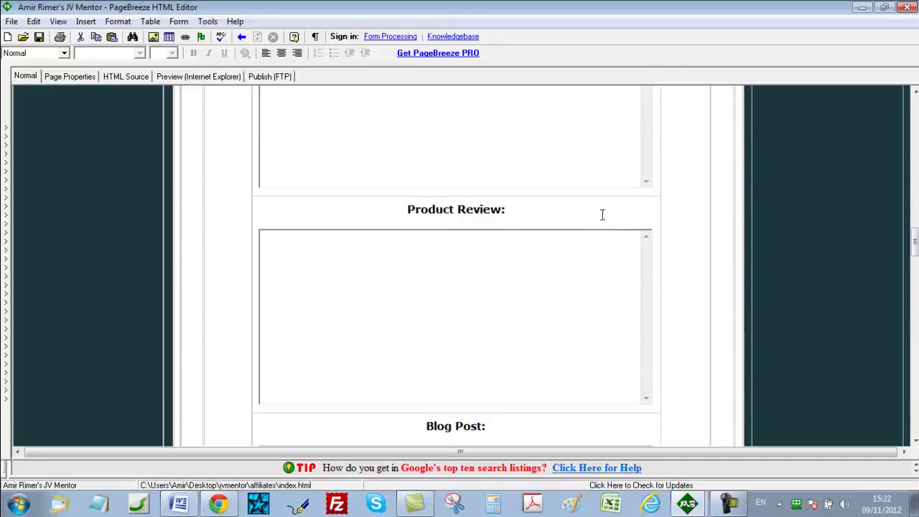
{"action": "scroll", "coordinate": [601, 214], "scroll_direction": "up", "scroll_amount": 4}
{"action": "scroll", "coordinate": [601, 213], "scroll_direction": "up", "scroll_amount": 3}
{"action": "scroll", "coordinate": [601, 214], "scroll_direction": "up", "scroll_amount": 3}
{"action": "scroll", "coordinate": [600, 214], "scroll_direction": "up", "scroll_amount": 4}
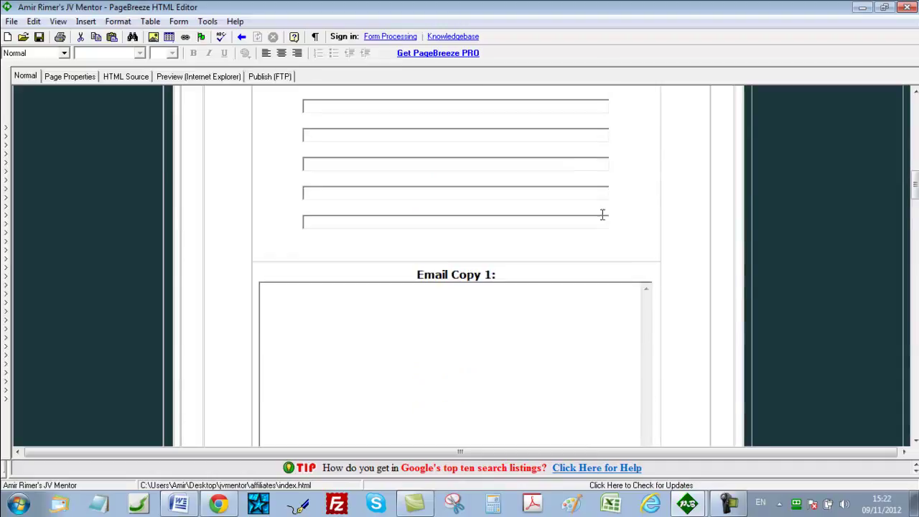
{"action": "scroll", "coordinate": [600, 214], "scroll_direction": "up", "scroll_amount": 1}
{"action": "scroll", "coordinate": [601, 214], "scroll_direction": "up", "scroll_amount": 3}
{"action": "scroll", "coordinate": [601, 214], "scroll_direction": "up", "scroll_amount": 2}
{"action": "scroll", "coordinate": [601, 215], "scroll_direction": "up", "scroll_amount": 3}
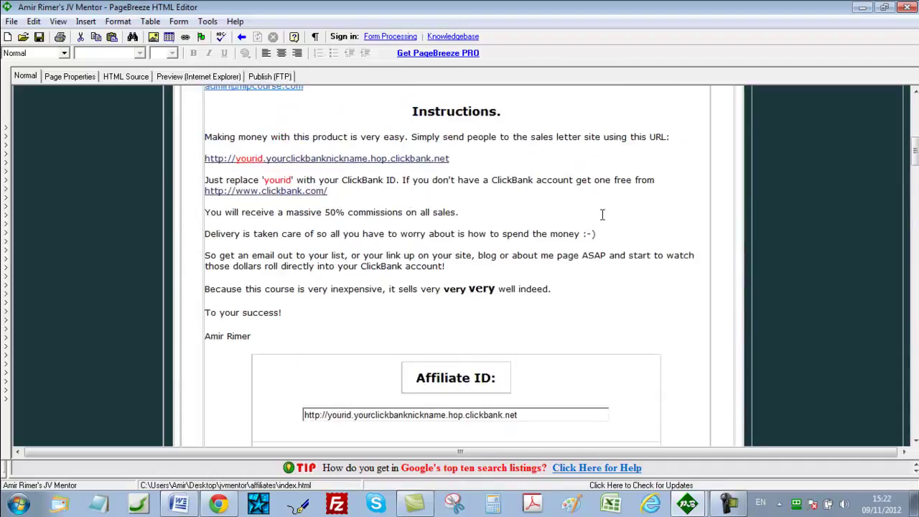
{"action": "scroll", "coordinate": [602, 214], "scroll_direction": "up", "scroll_amount": 2}
{"action": "scroll", "coordinate": [602, 214], "scroll_direction": "up", "scroll_amount": 3}
{"action": "scroll", "coordinate": [602, 215], "scroll_direction": "up", "scroll_amount": 2}
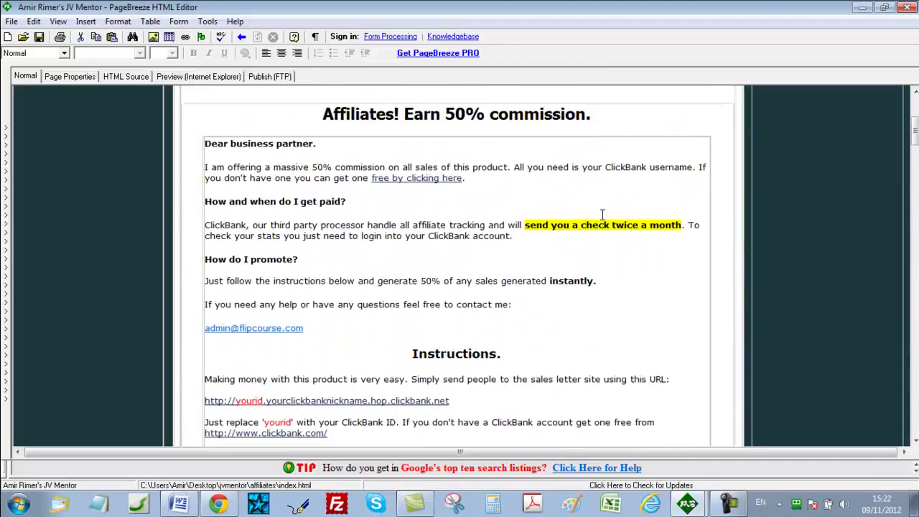
{"action": "scroll", "coordinate": [602, 214], "scroll_direction": "down", "scroll_amount": 4}
{"action": "scroll", "coordinate": [602, 214], "scroll_direction": "down", "scroll_amount": 3}
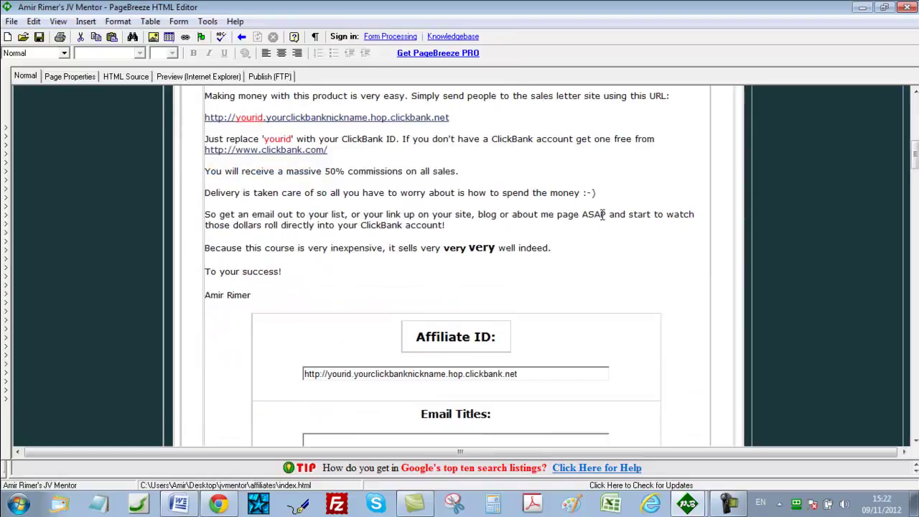
{"action": "scroll", "coordinate": [602, 214], "scroll_direction": "up", "scroll_amount": 4}
{"action": "scroll", "coordinate": [602, 214], "scroll_direction": "up", "scroll_amount": 2}
{"action": "scroll", "coordinate": [602, 214], "scroll_direction": "up", "scroll_amount": 2}
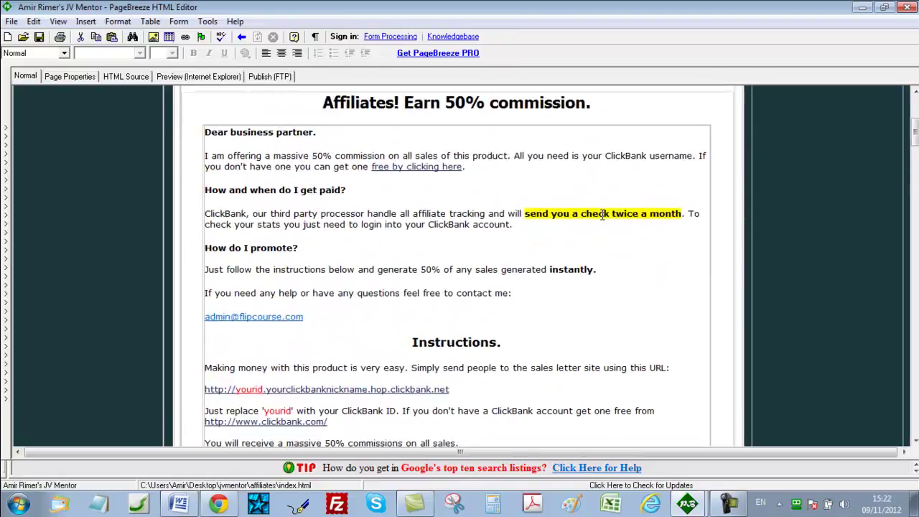
Scroll down to the Affiliate ID box and its unchanged placeholder hop link
{"action": "scroll", "coordinate": [602, 212], "scroll_direction": "down", "scroll_amount": 3}
{"action": "scroll", "coordinate": [600, 212], "scroll_direction": "down", "scroll_amount": 3}
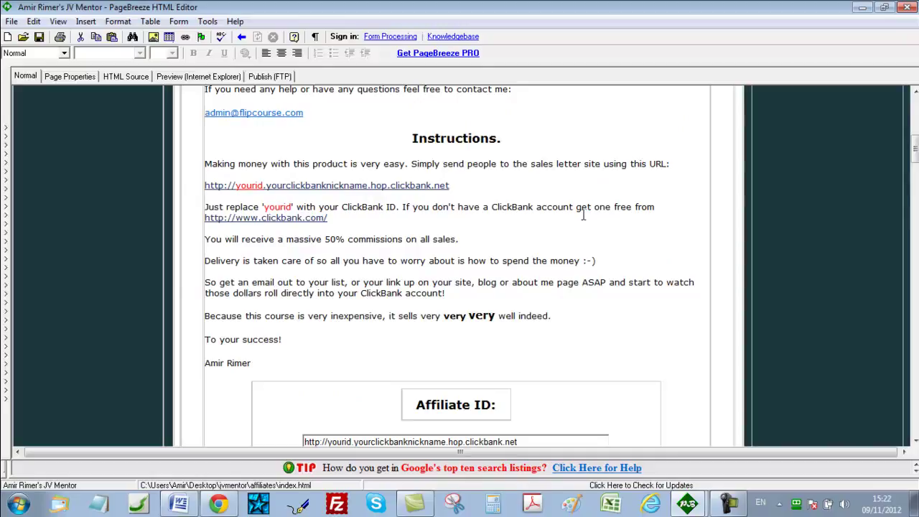
{"action": "scroll", "coordinate": [577, 208], "scroll_direction": "down", "scroll_amount": 2}
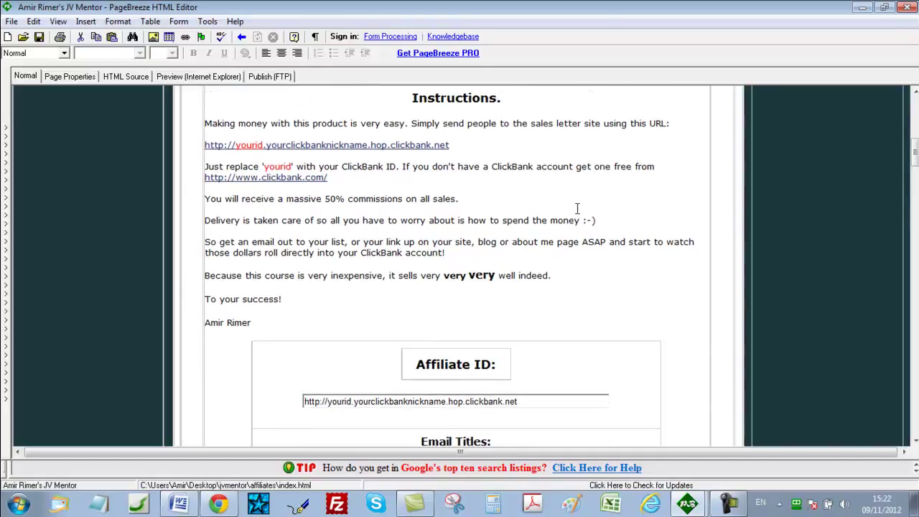
{"action": "scroll", "coordinate": [567, 205], "scroll_direction": "down", "scroll_amount": 1}
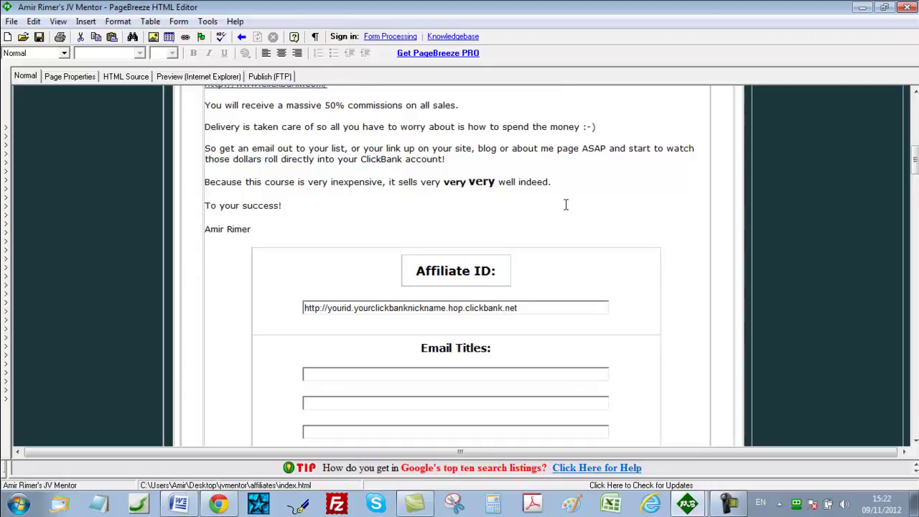